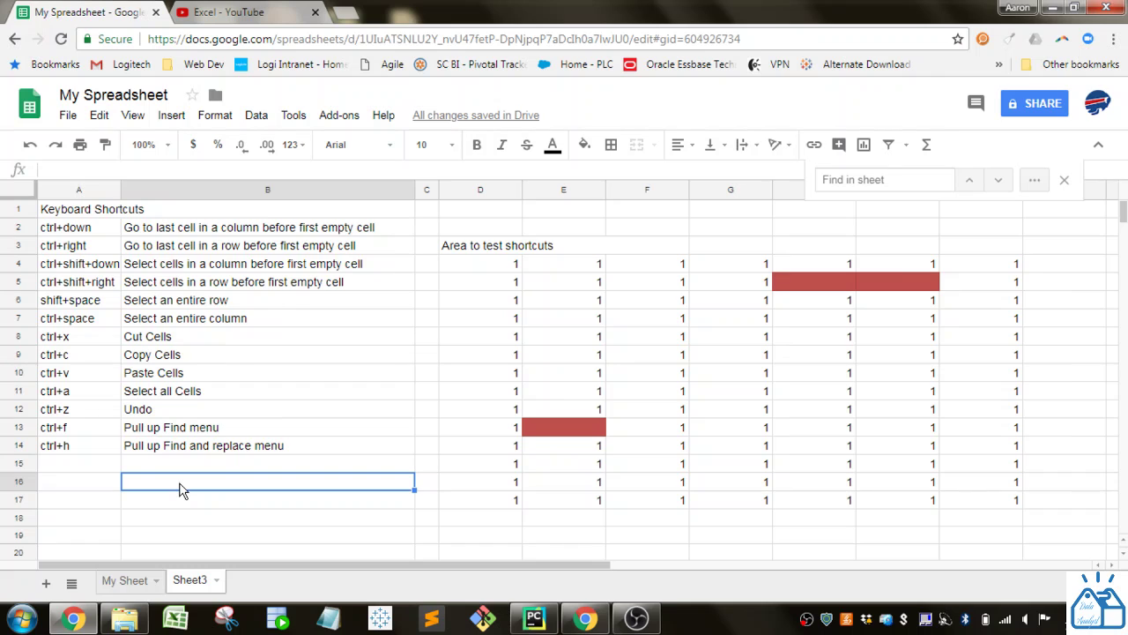
- Move up the shortcut list from its last entry to the Keyboard Shortcuts heading in A1, and down to A4
key("ctrl+Up")
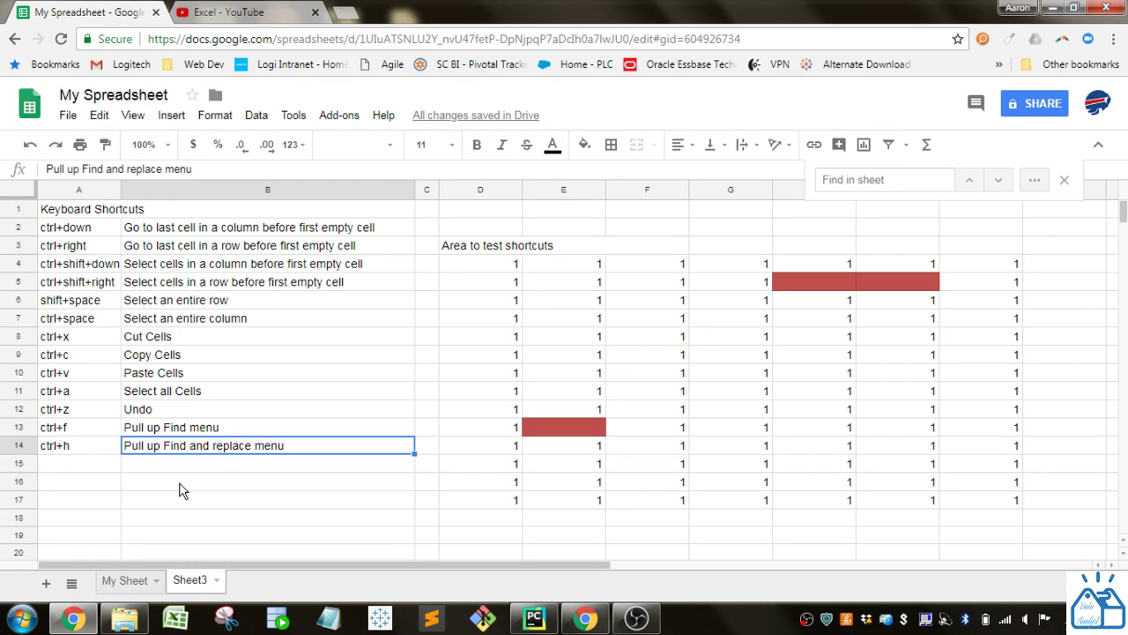
key("Up")
key("Up")
key("Up")
key("Up")
key("Up")
key("Up")
key("Up")
key("Up")
key("Up")
key("Up")
key("Up")
key("Up")
key("Up")
key("Left")
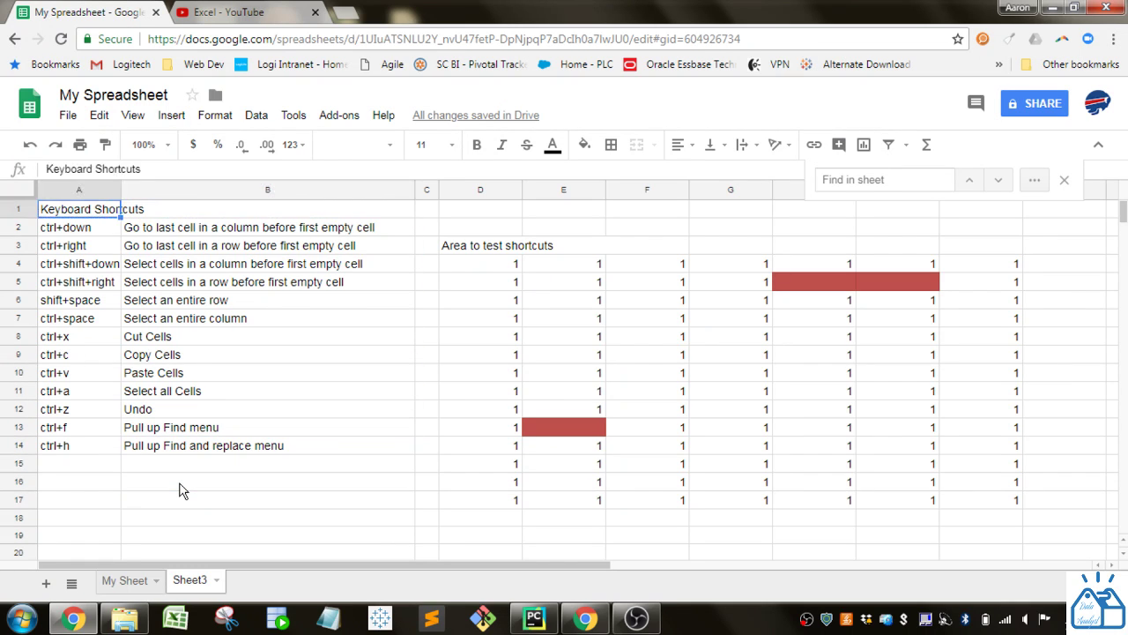
key("Down")
key("Down")
key("Down")
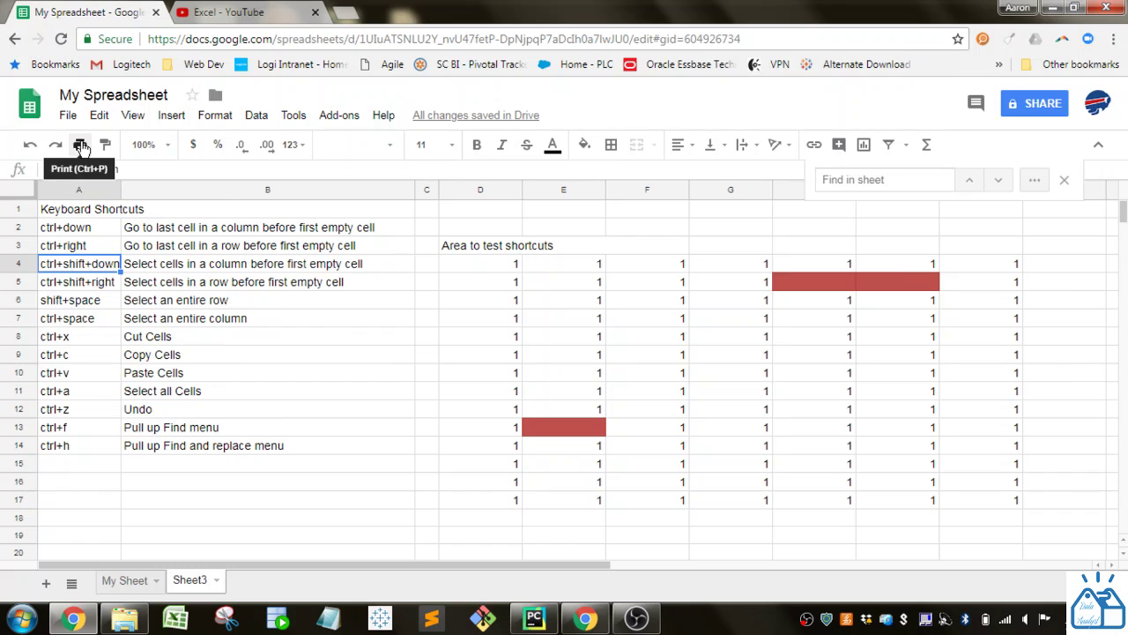
- Jump from D4 to the last filled cell of column D in the test area, and move back up the column
left_click(101, 231)
left_click(499, 268)
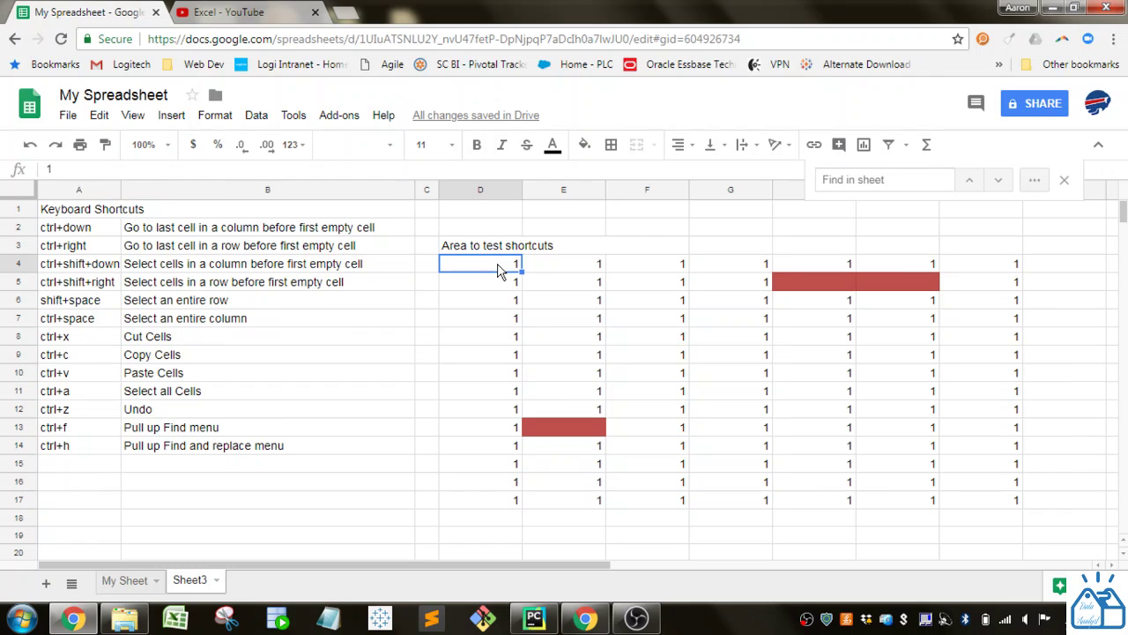
key("ctrl+Down")
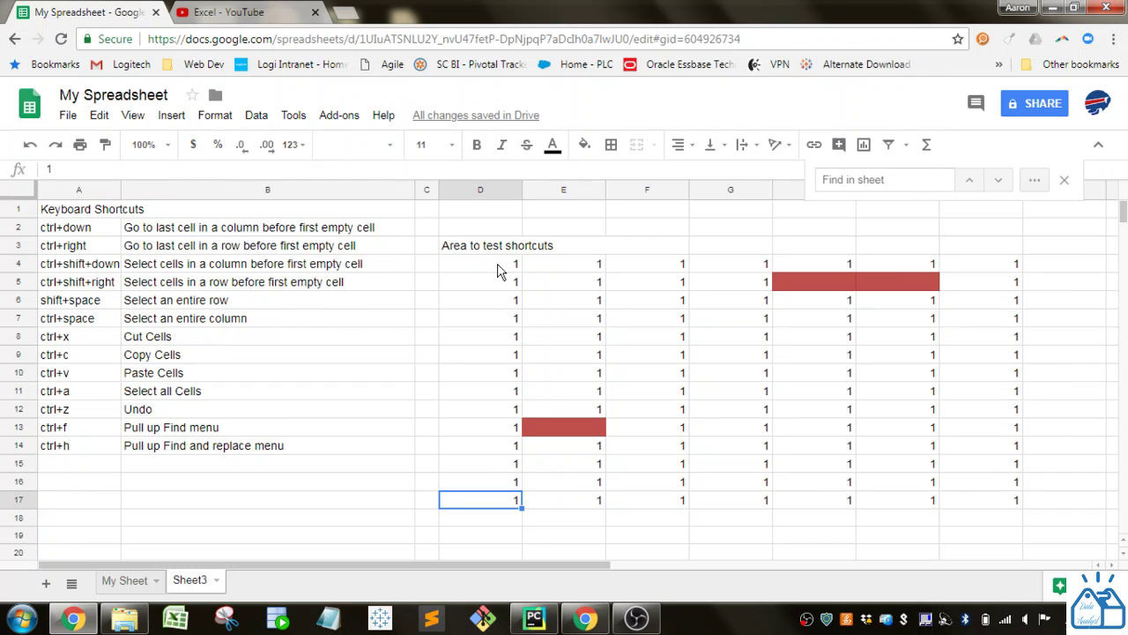
key("Up")
key("Up")
key("Up")
key("Up")
key("Up")
key("Up")
key("Up")
key("Up")
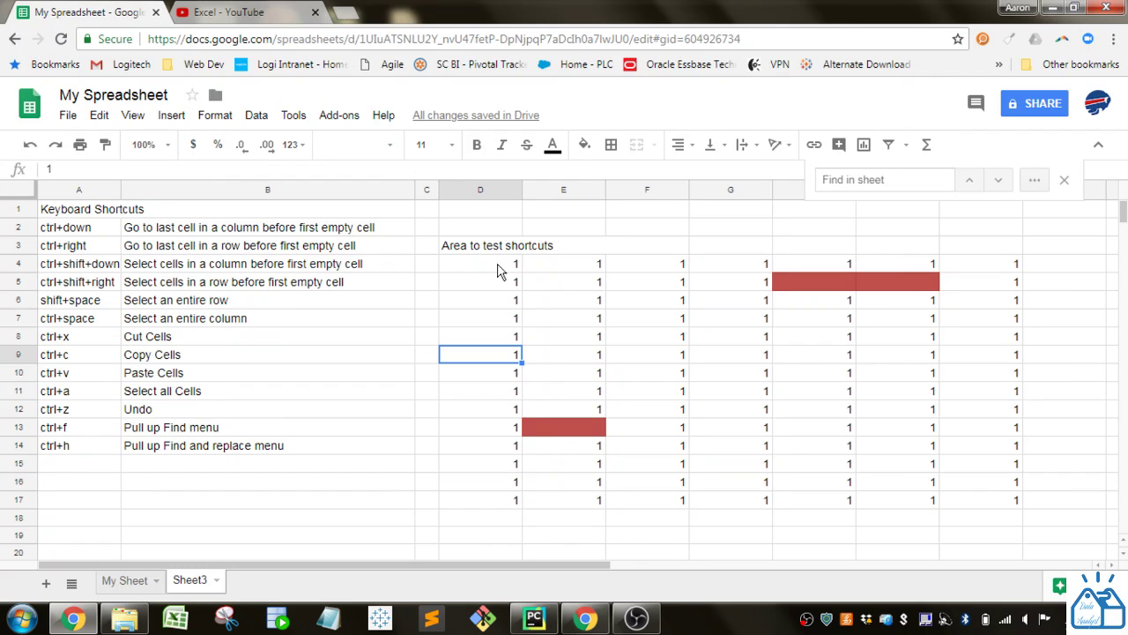
- Open My Sheet and jump from the first order in the Order ID column to its last filled row
left_click(131, 581)
left_click(150, 239)
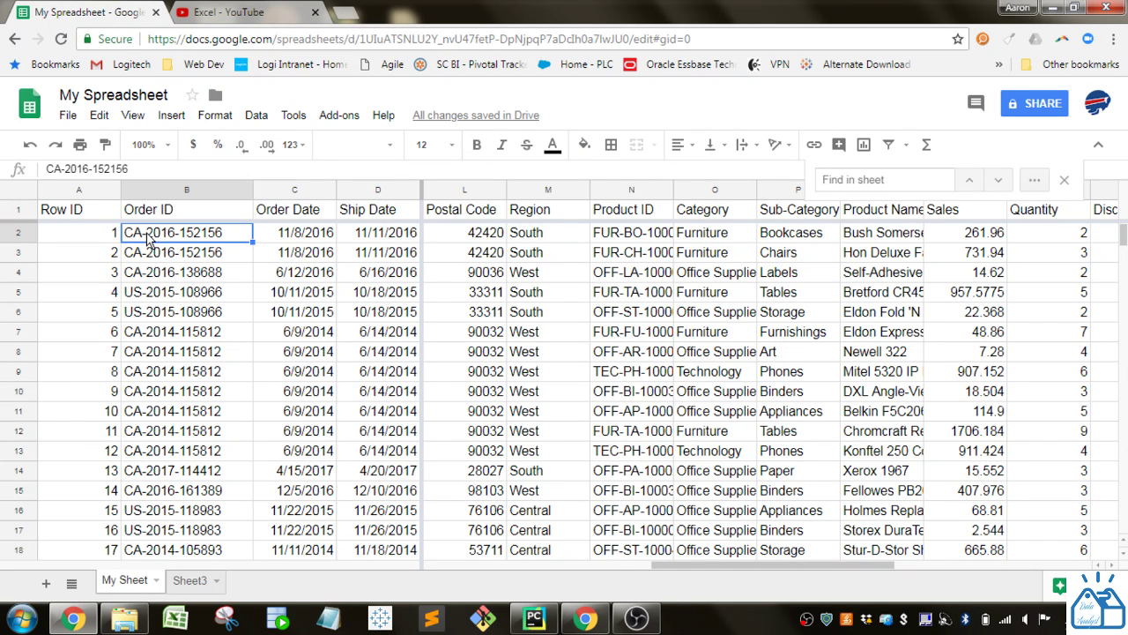
key("ctrl+Down")
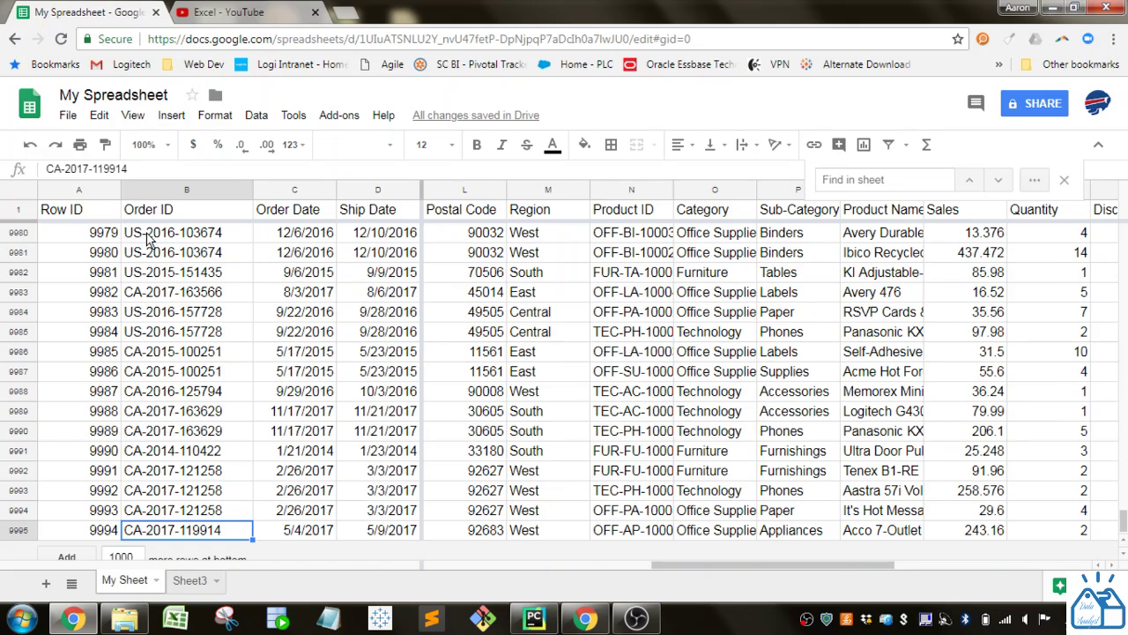
scroll(158, 298, "down", 1)
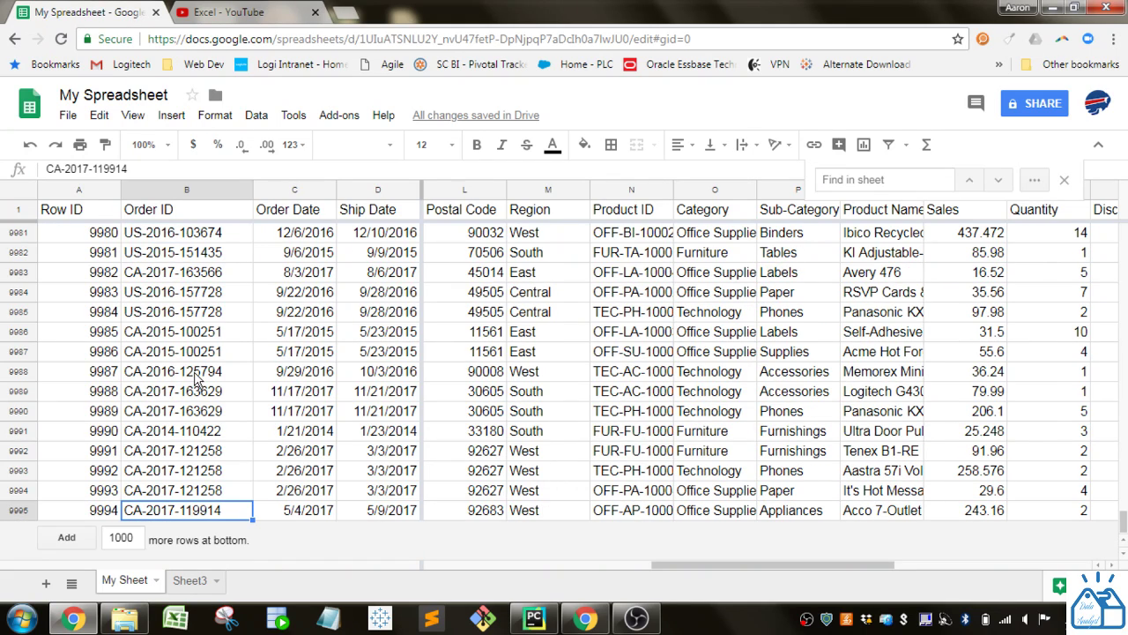
scroll(196, 378, "up", 6)
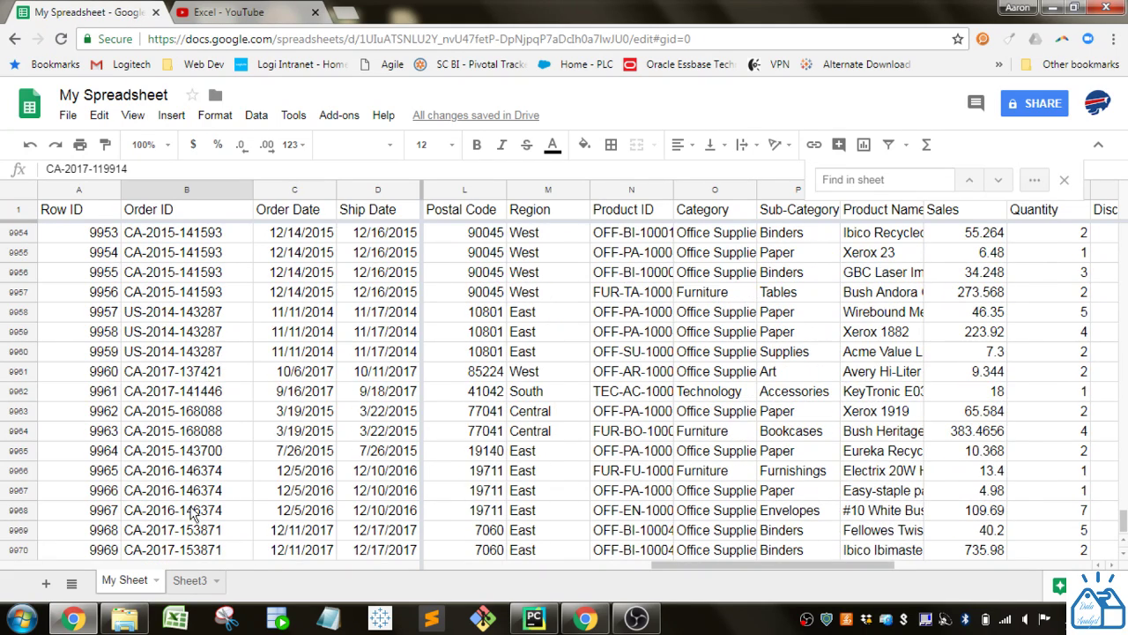
- Return to Sheet3 and jump down column E from E4, past the empty red cell, to the last filled cell E17
left_click(191, 580)
left_click(546, 269)
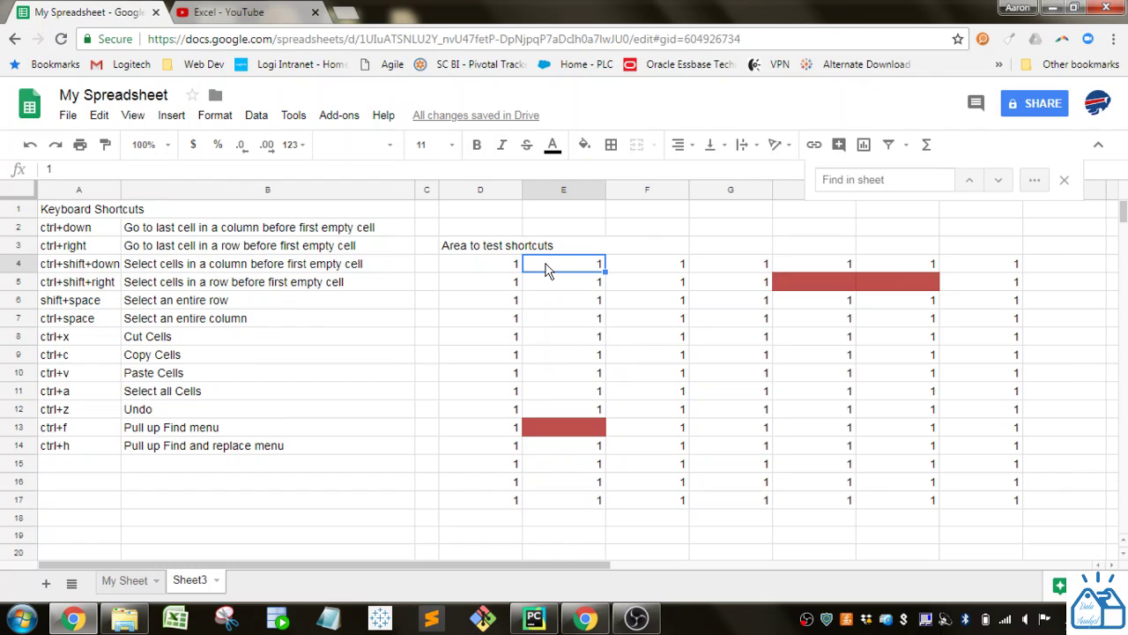
key("ctrl+Down")
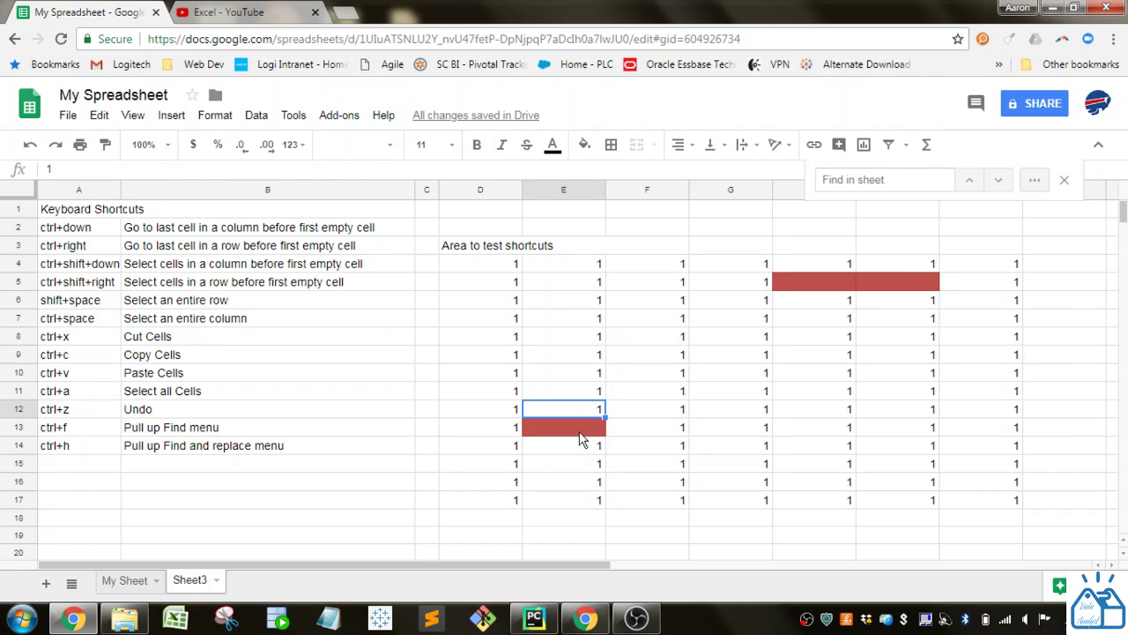
key("ctrl+Down")
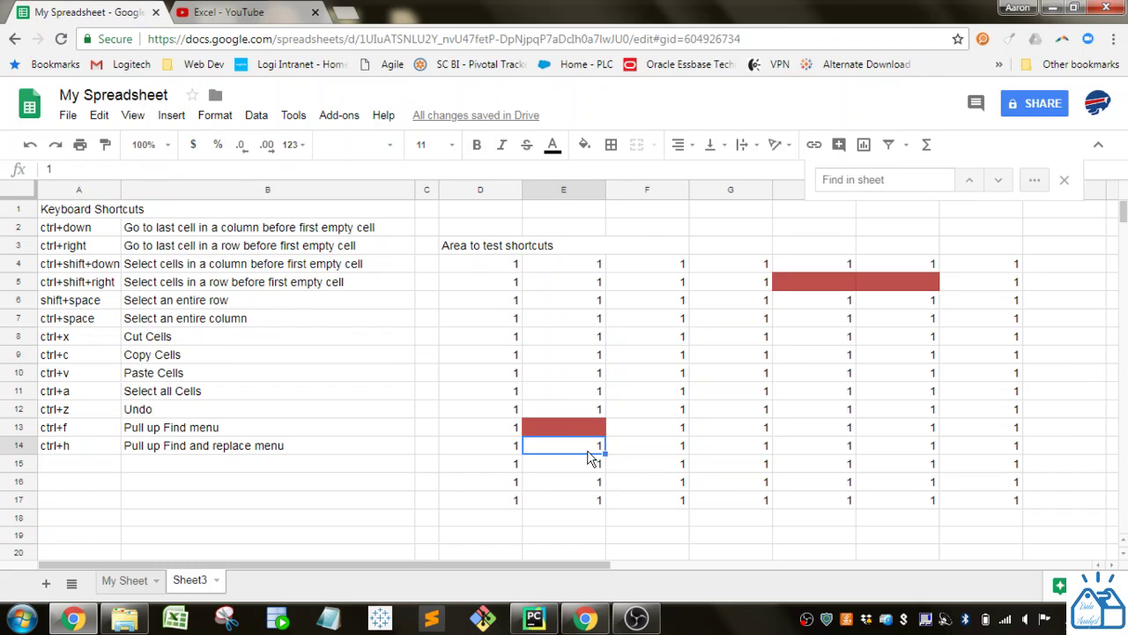
key("ctrl+Down")
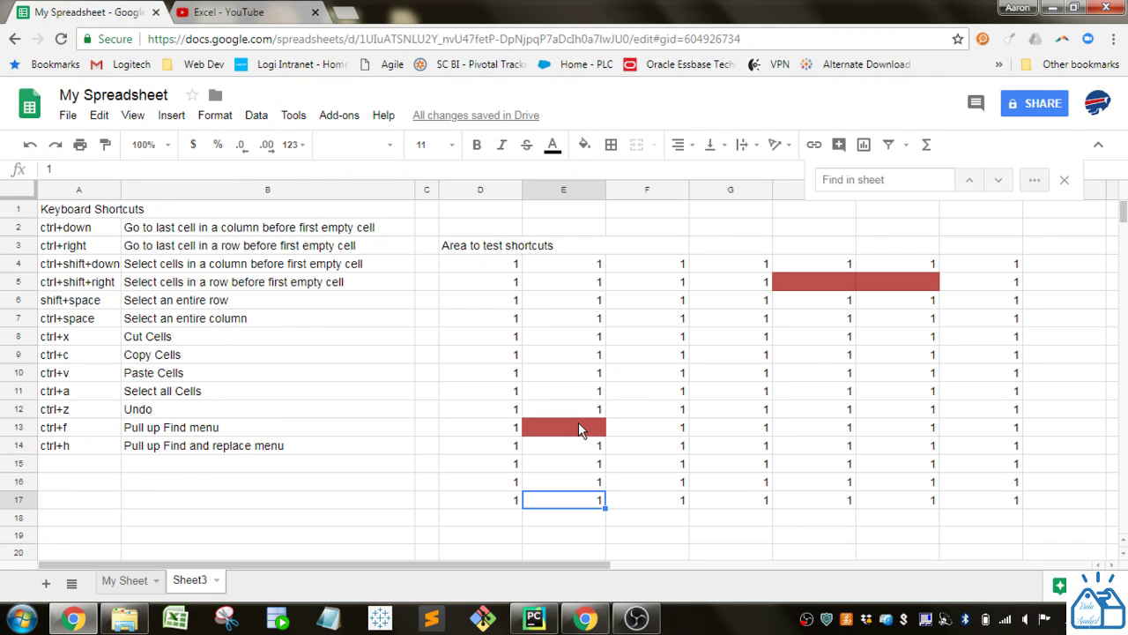
- Jump from D4 to the last filled cell of row 4, and move back to G5 beside the red cells
left_click(496, 271)
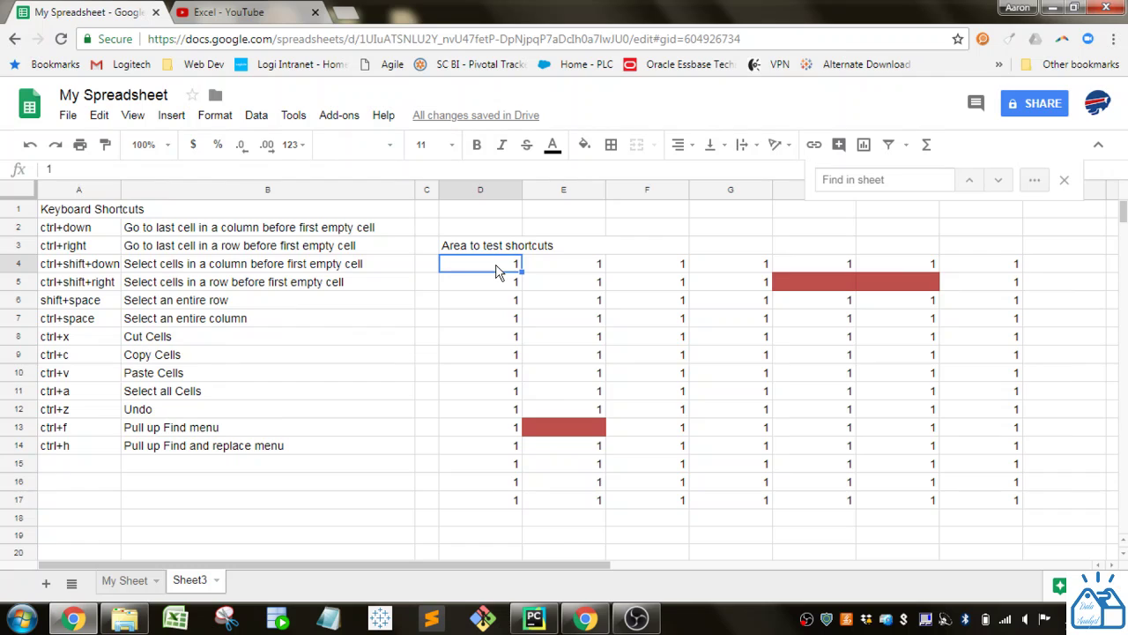
key("ctrl+Right")
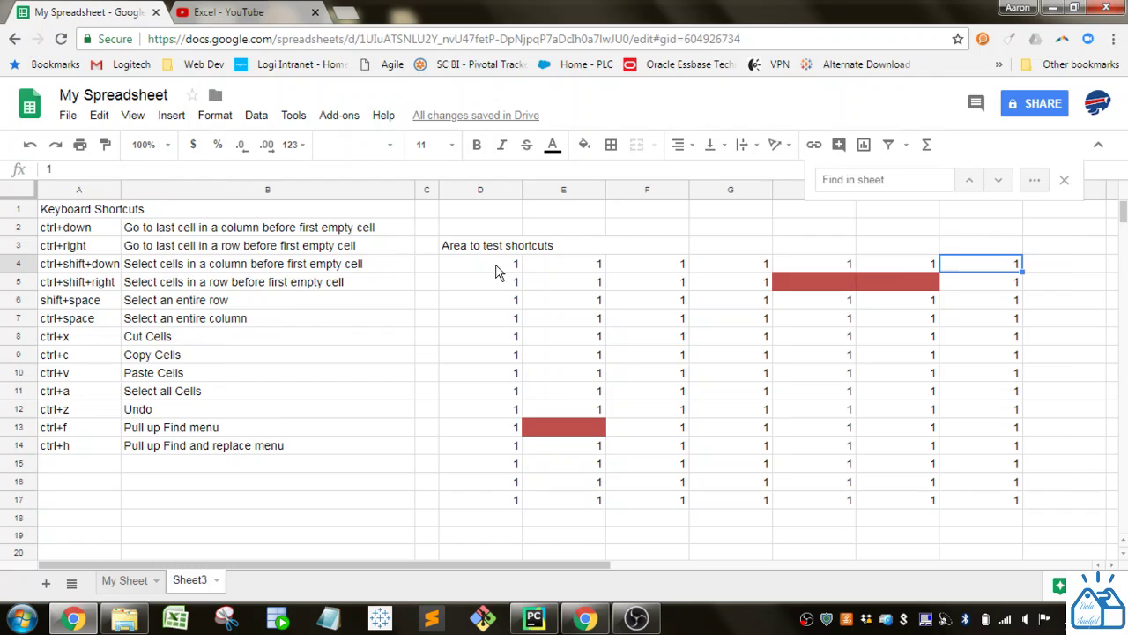
key("Left")
key("Left")
key("Left")
key("Down")
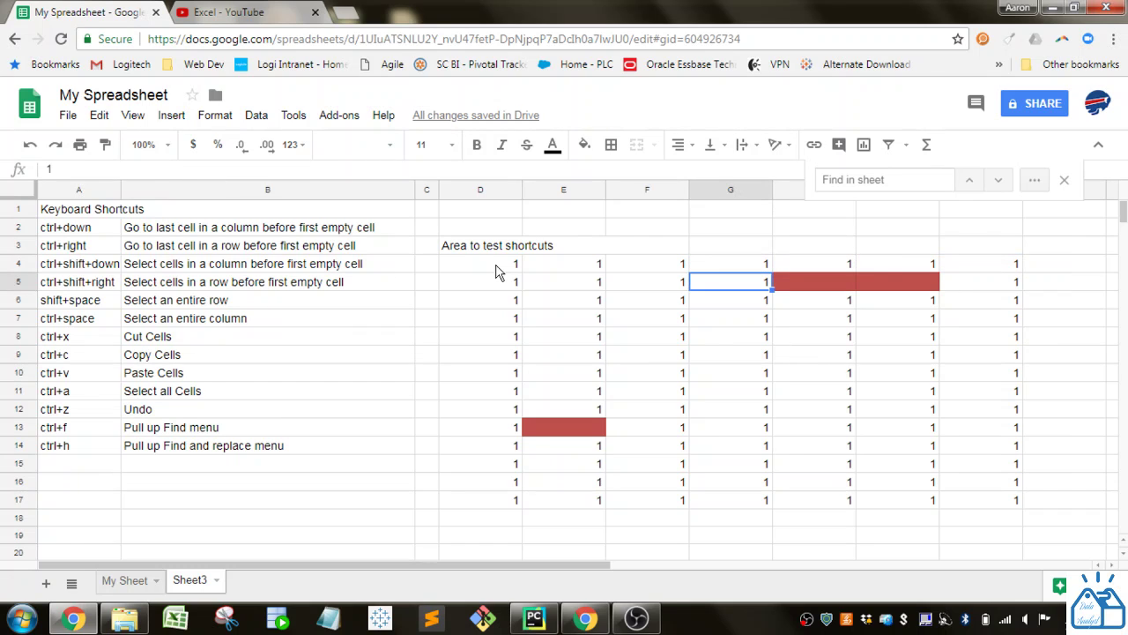
- Jump along row 5 from its first test cell, over the empty red cells, to the last filled cell of the row
key("Left")
key("Left")
key("Left")
key("Left")
key("Right")
key("ctrl+Right")
key("ctrl+Right")
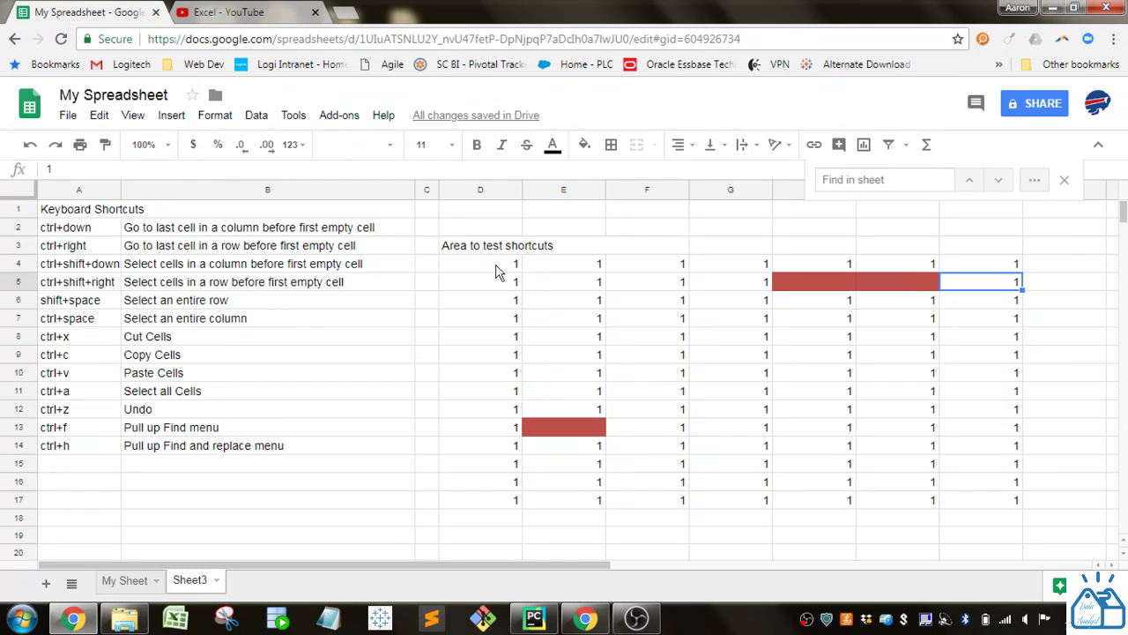
- Return to D4 and select the whole test block D4:J17, extending first down the column and across the rows
key("ctrl+Left")
key("Left")
key("Left")
key("Left")
key("Up")
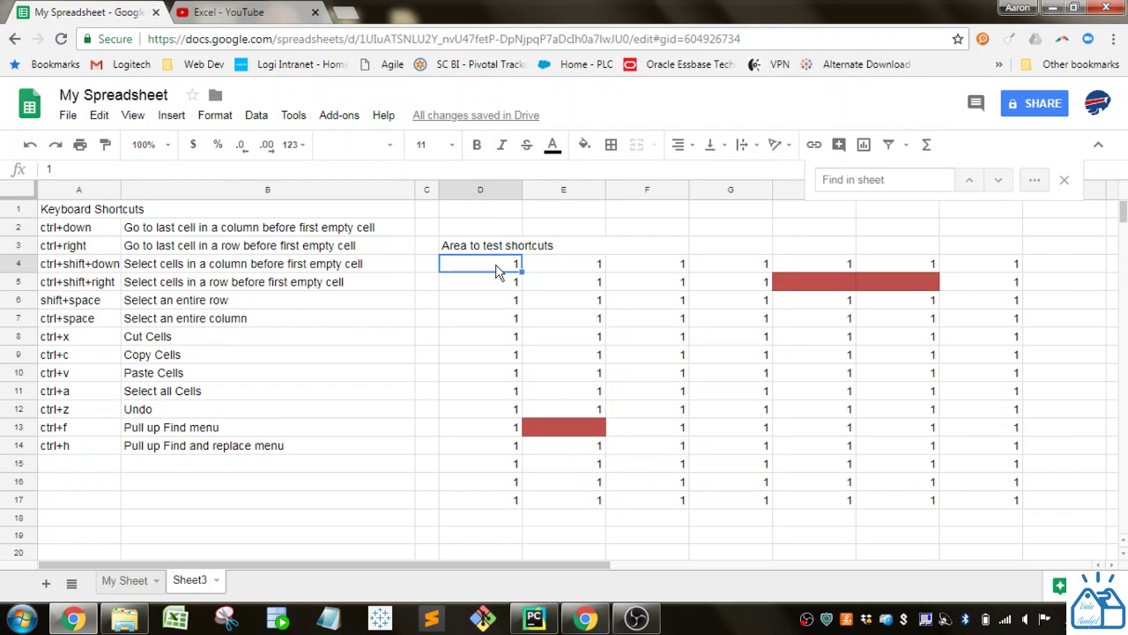
key("ctrl+shift+Down")
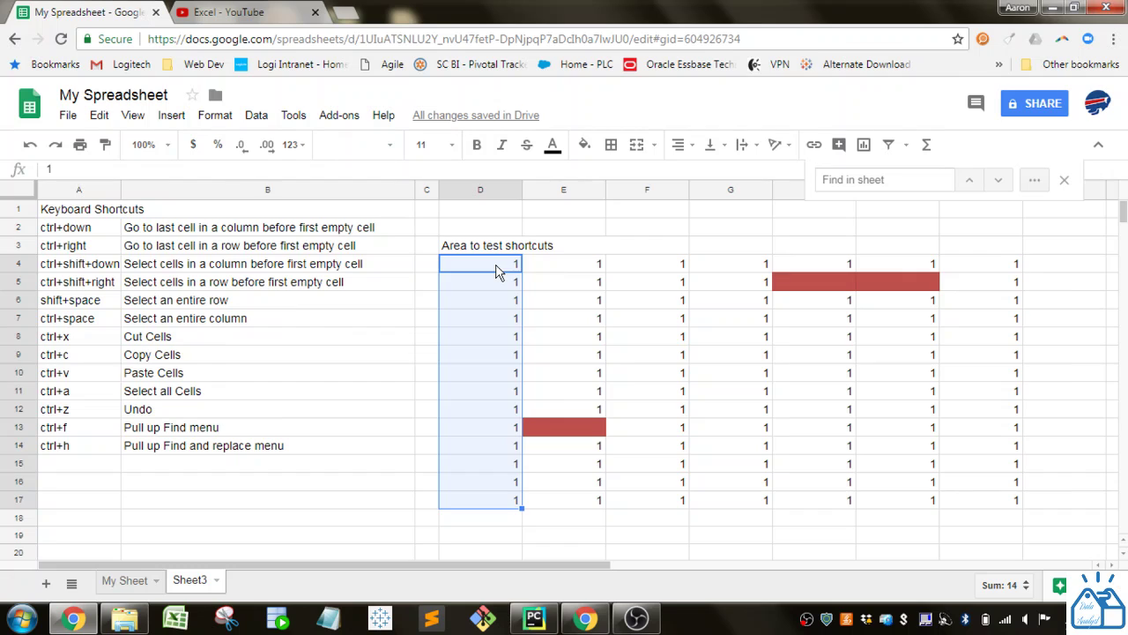
key("ctrl+shift+Right")
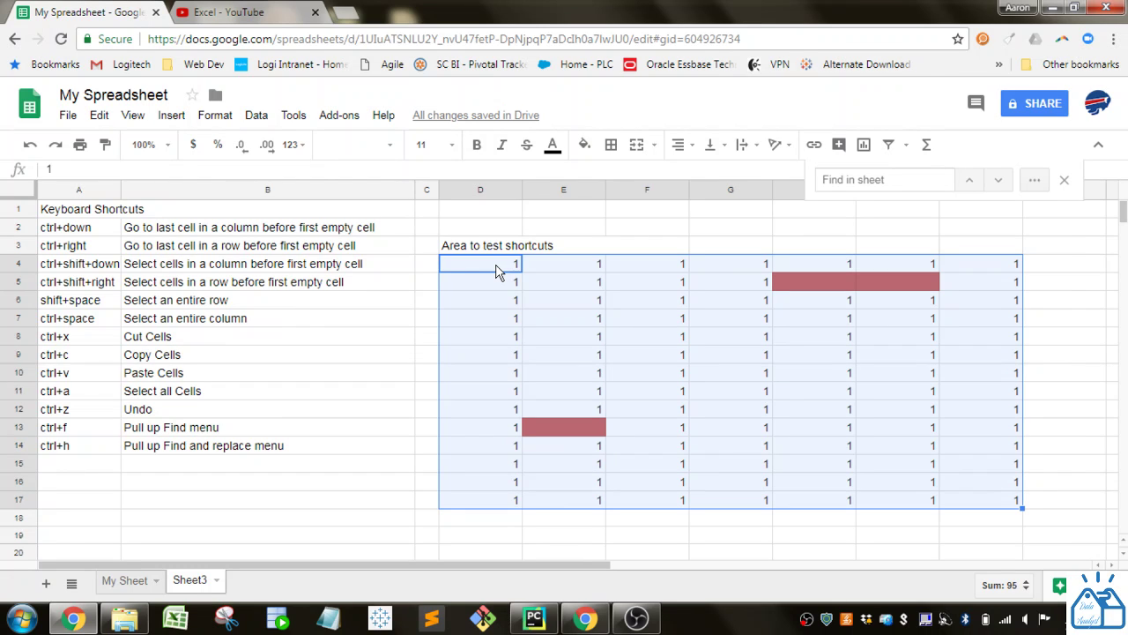
- Select the two cells A11:B11 of the "Select all Cells" entry in the shortcut list
left_click(321, 469)
left_click(208, 391)
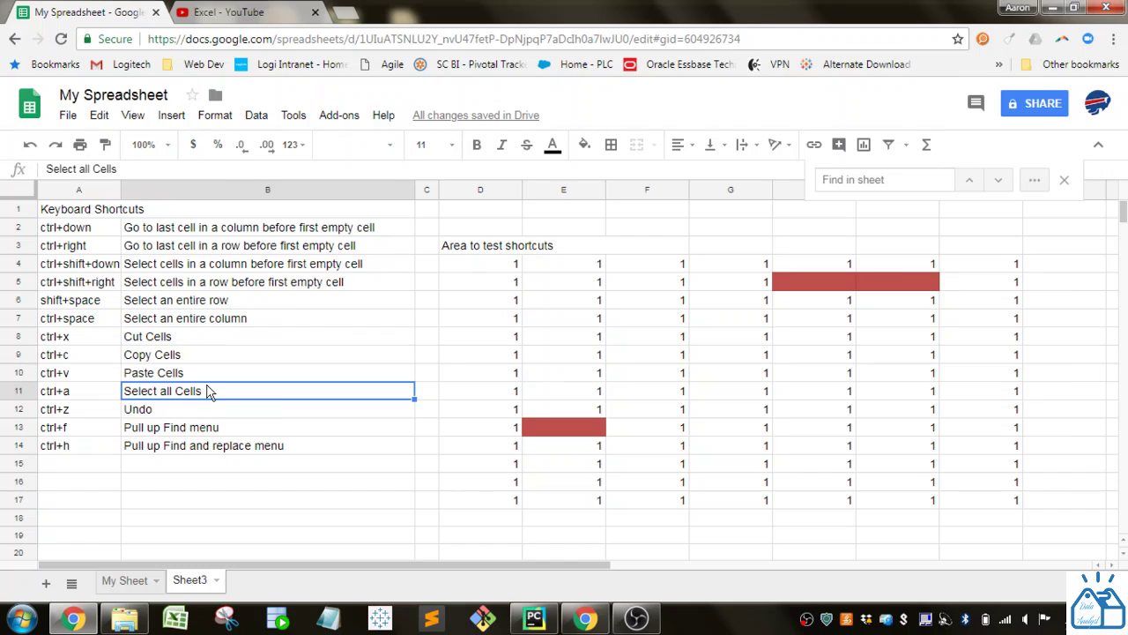
key("shift+Left")
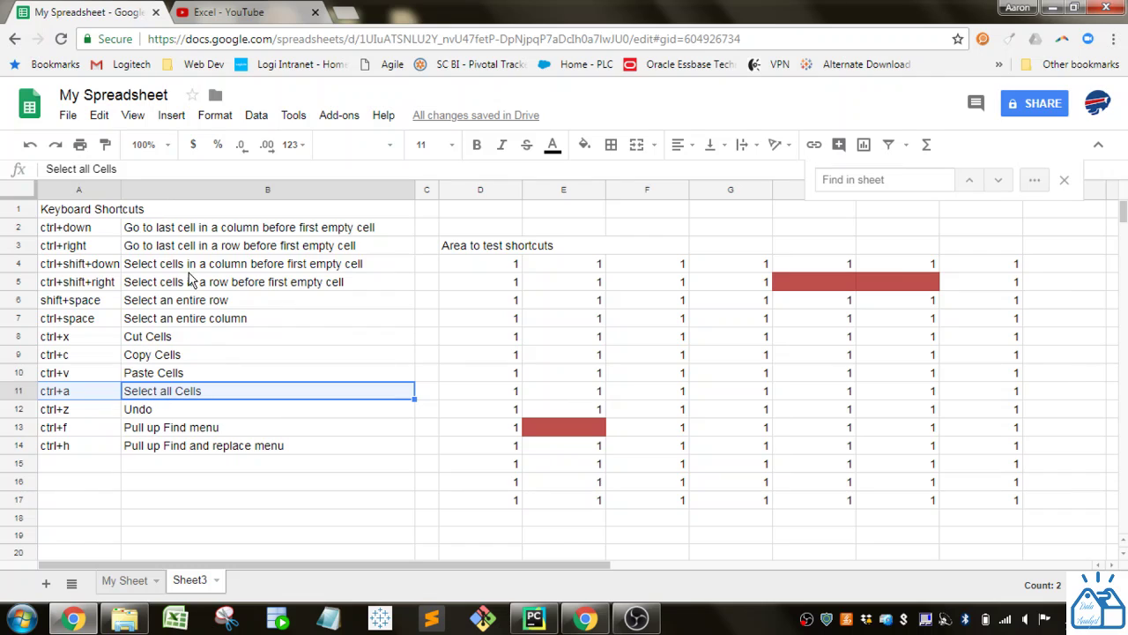
- Select the full test-area row 10 starting from E10, and the full test-area row 5 starting from D5
left_click(540, 379)
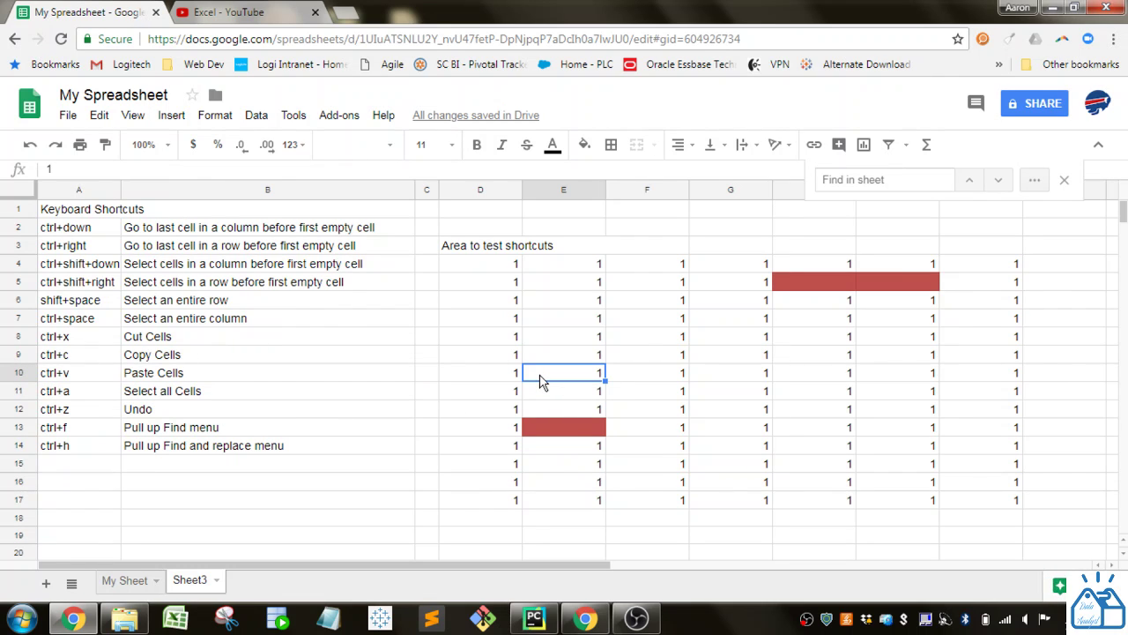
key("shift+space")
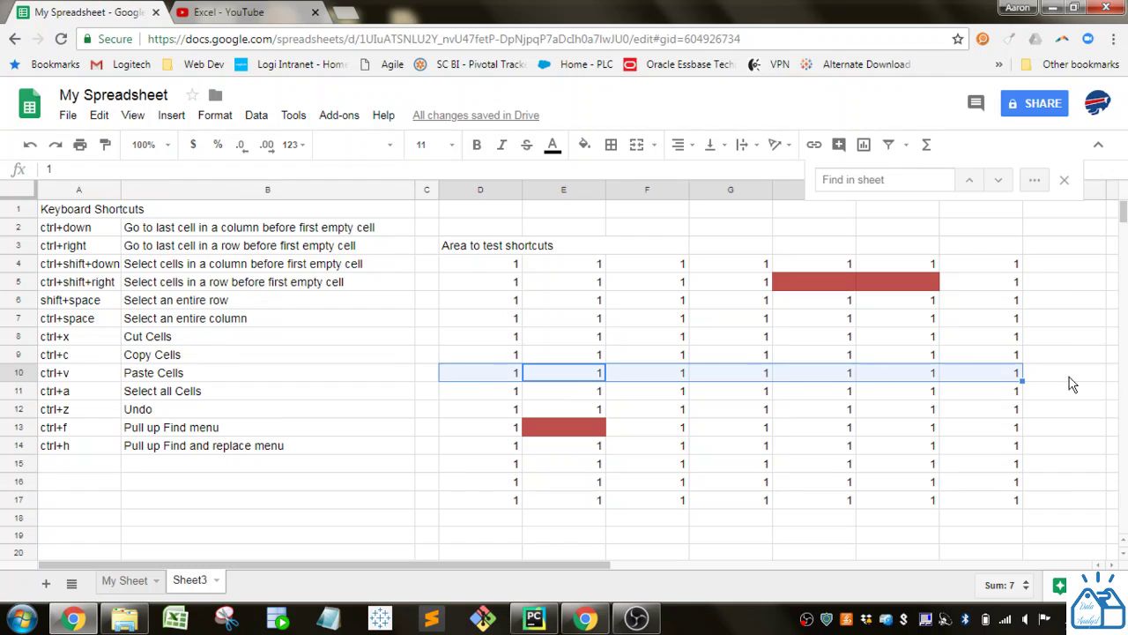
left_click(500, 287)
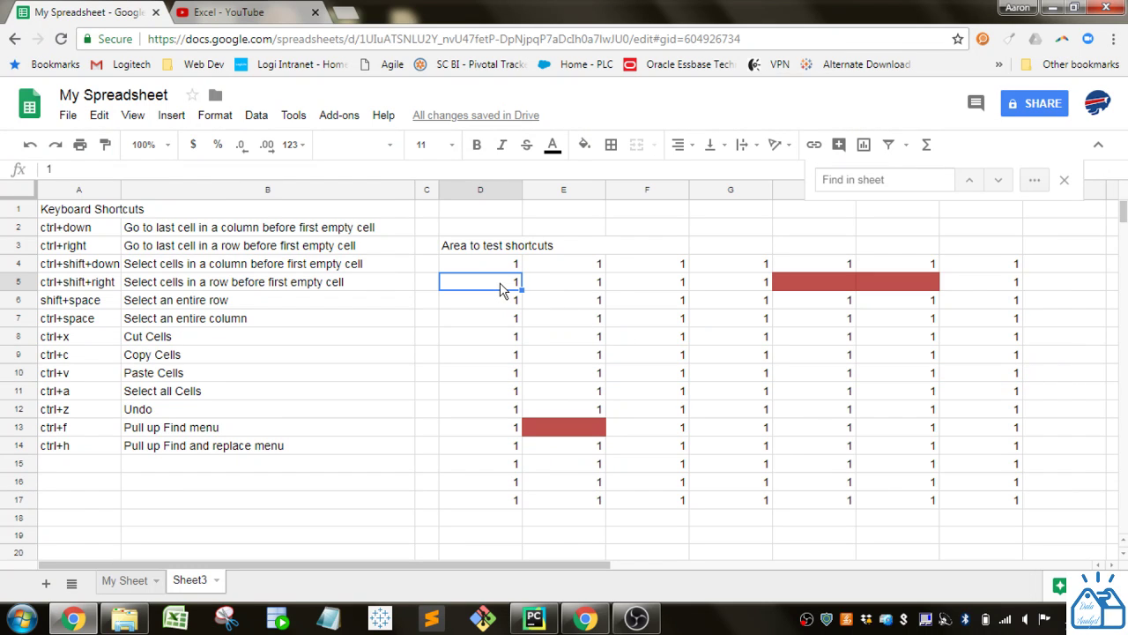
key("shift+space")
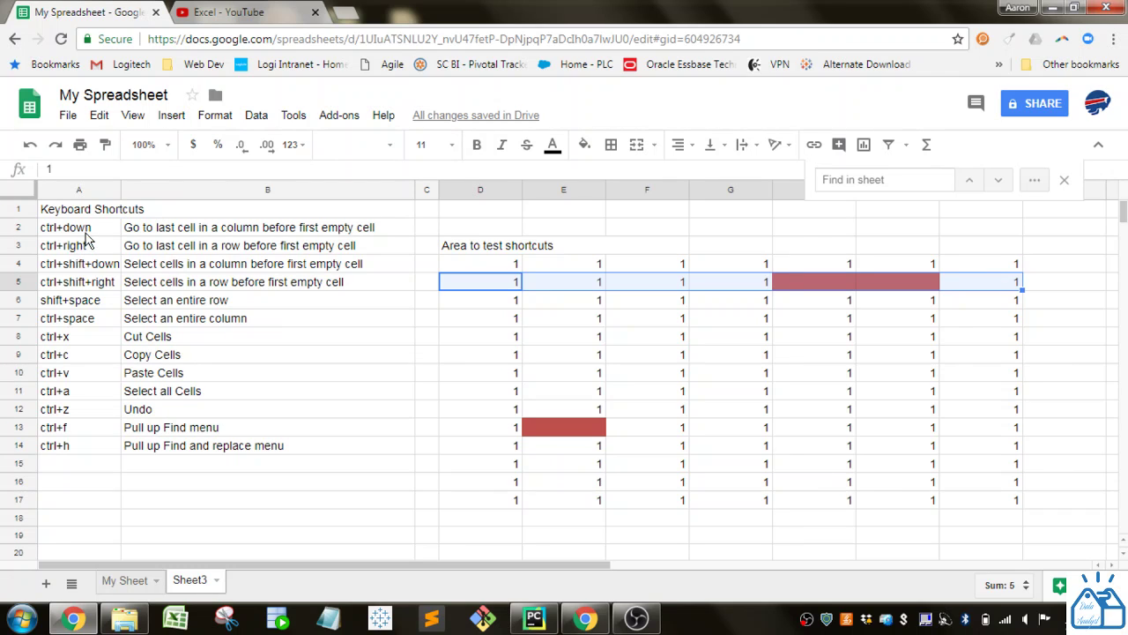
- Select the block D3:F17 from cell F7, and select the column range G3:G17 from cell G10
left_click(517, 325)
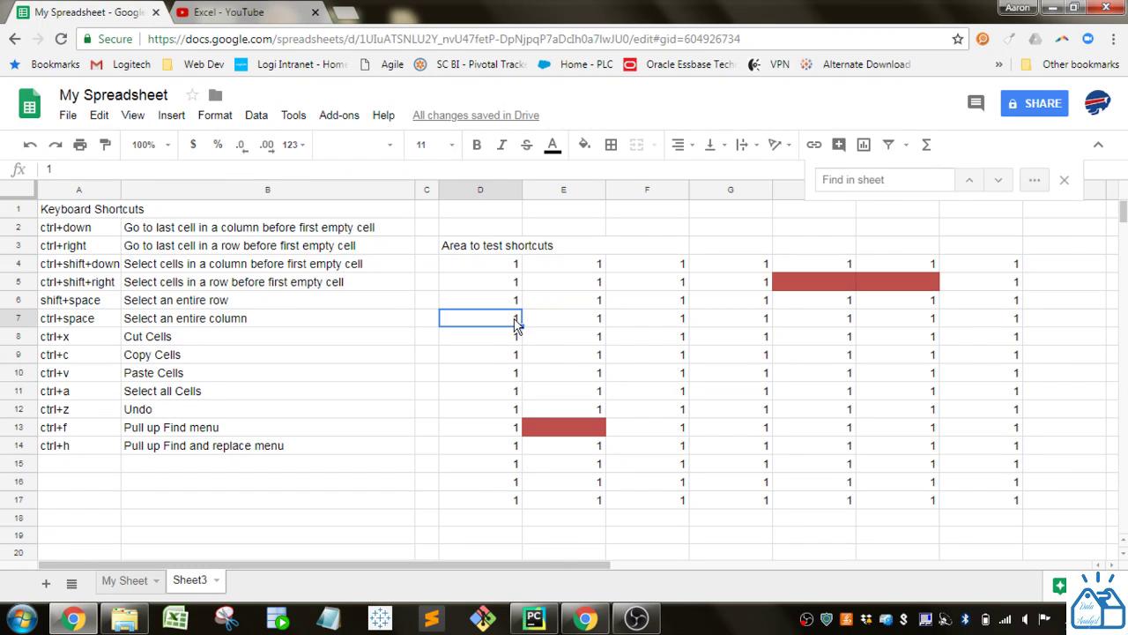
left_click(641, 324)
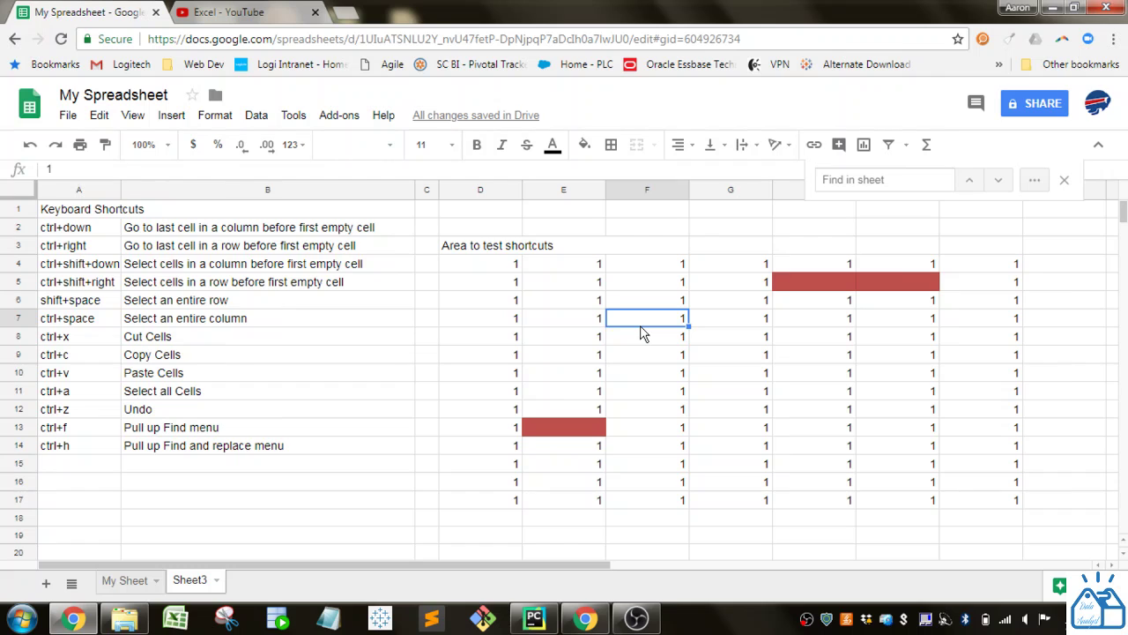
key("ctrl+a")
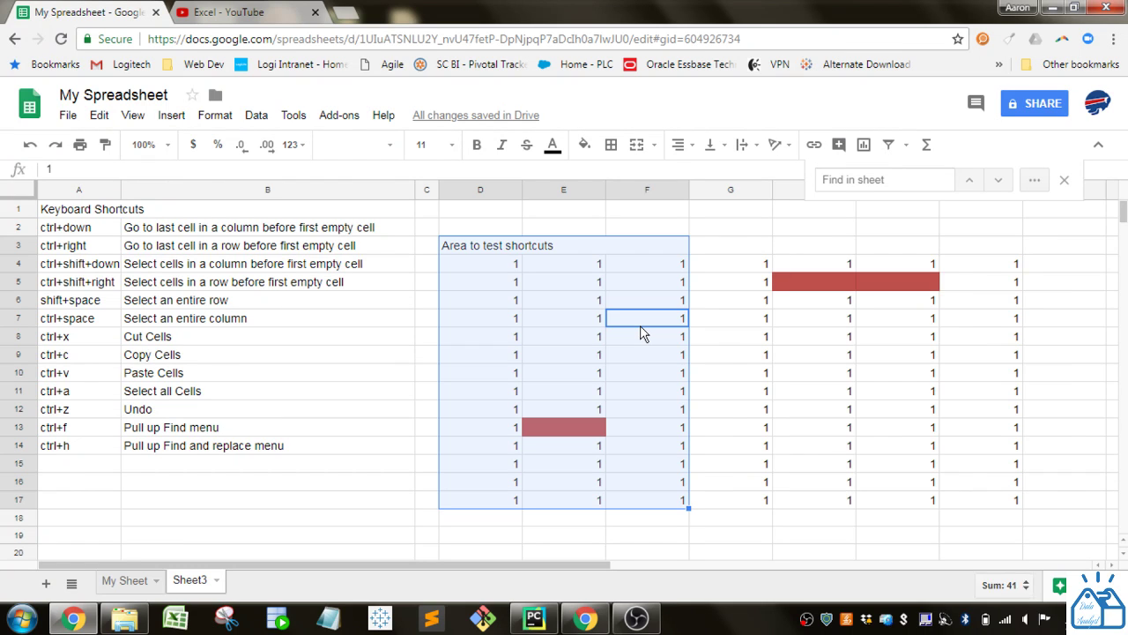
left_click(713, 379)
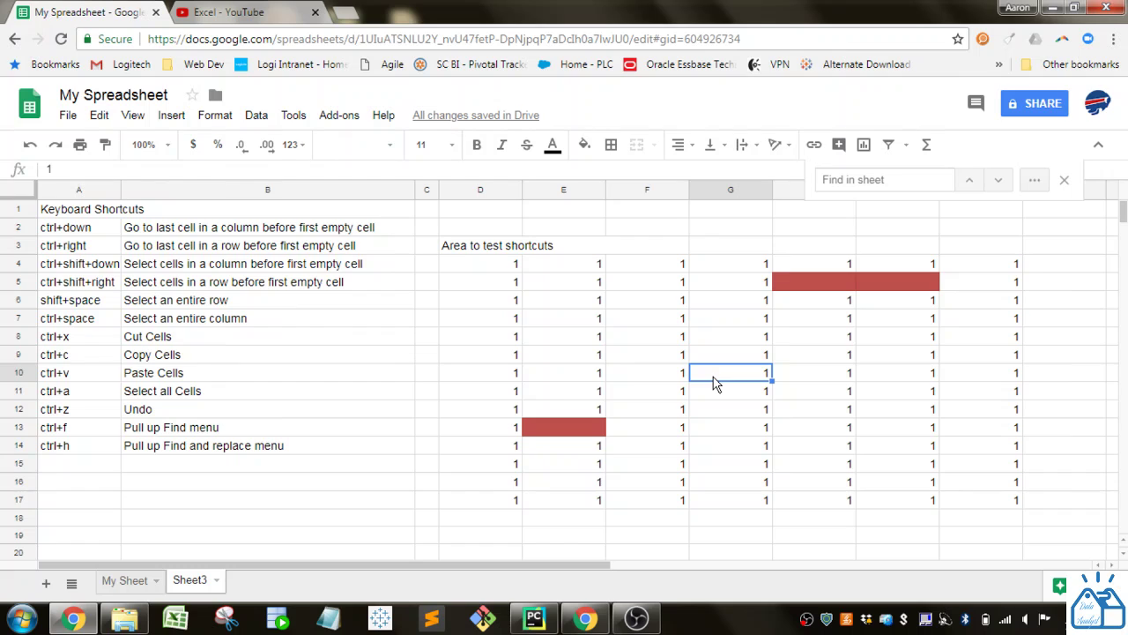
key("ctrl+space")
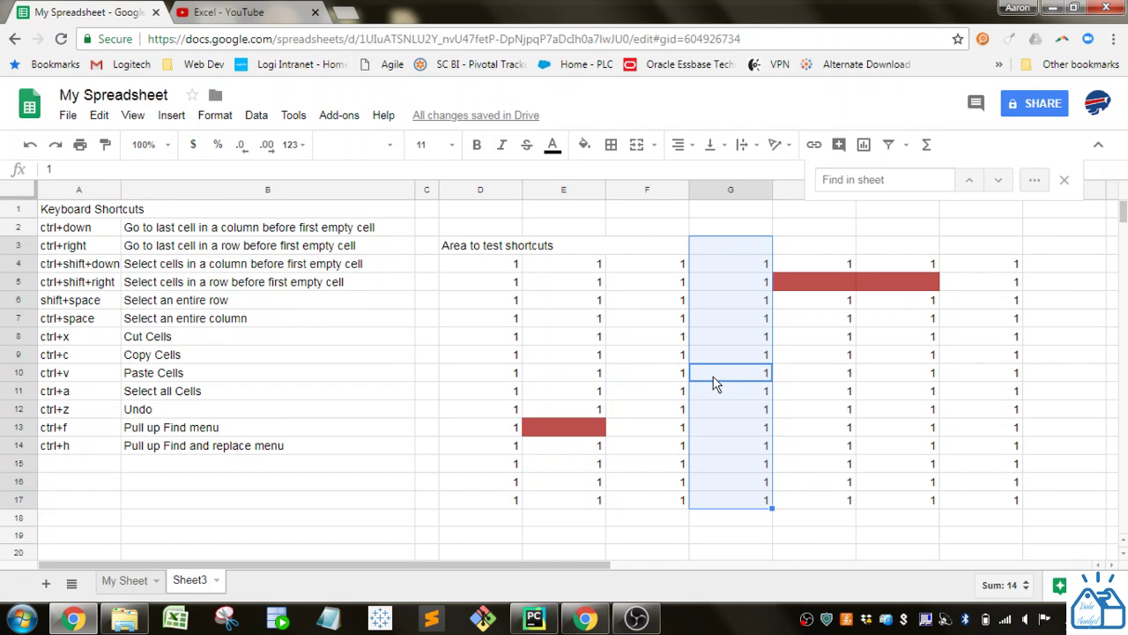
- Copy the cell range D4:E5 from the test area
left_click(288, 346)
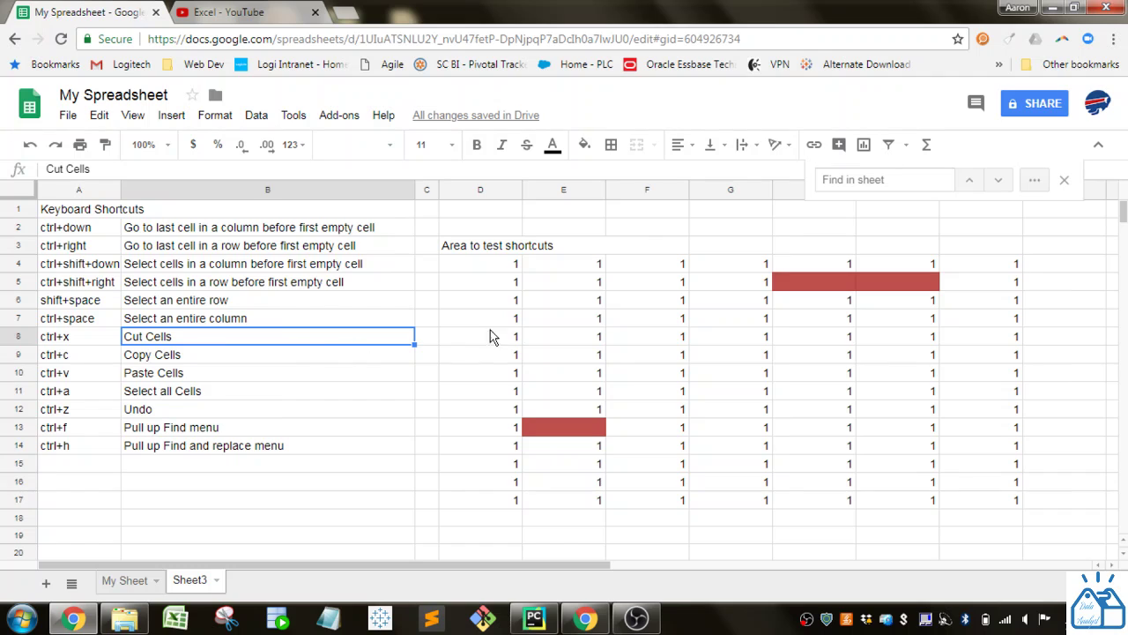
left_click(506, 266)
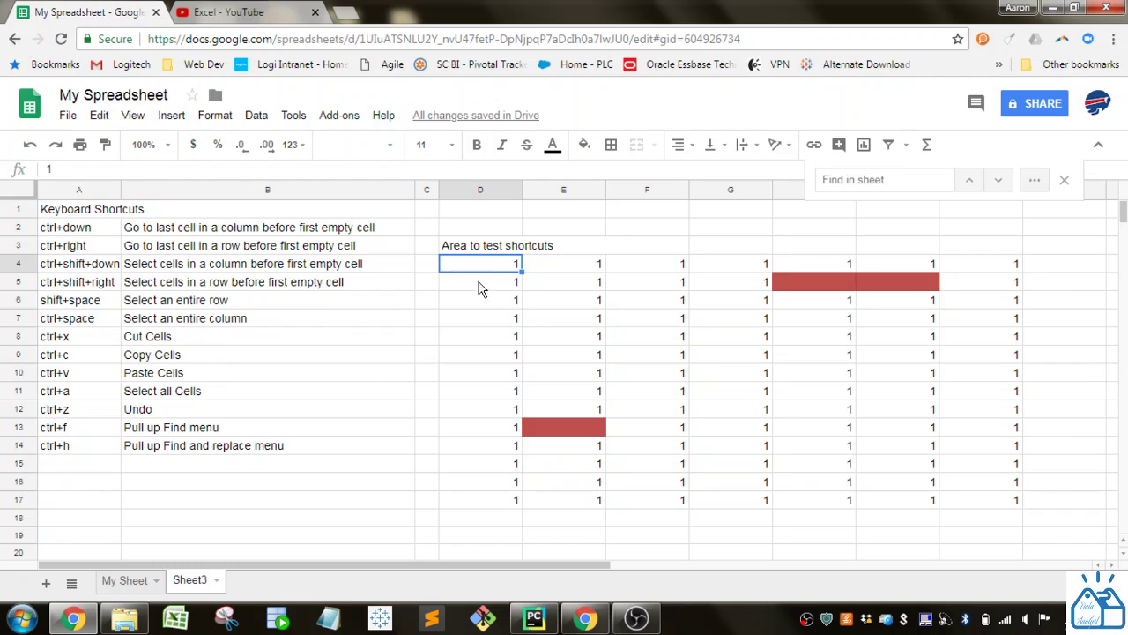
left_click(554, 290, "shift")
key("ctrl+c")
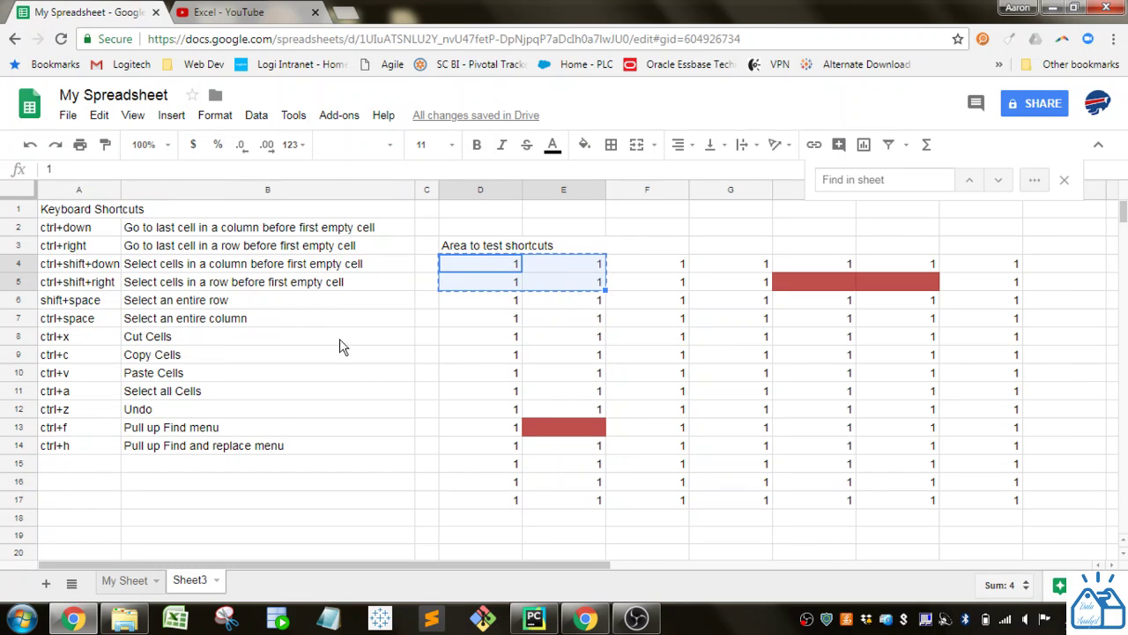
- Paste the block taken from D4:E5 at cell A16, and select D4:E5 to inspect the source cells
left_click(109, 487)
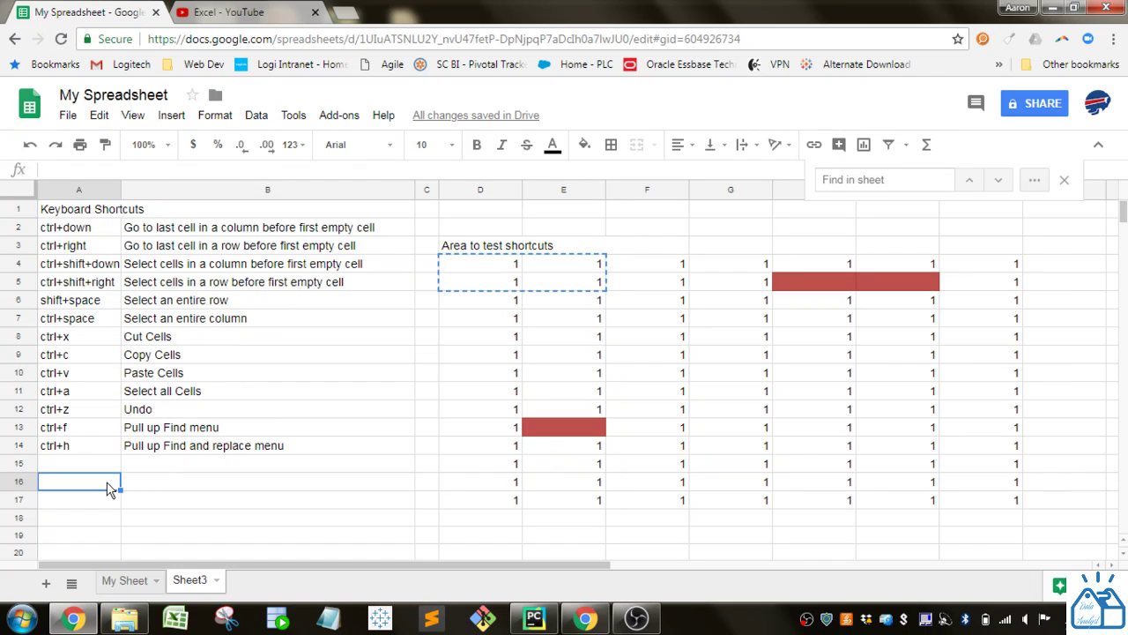
key("ctrl+v")
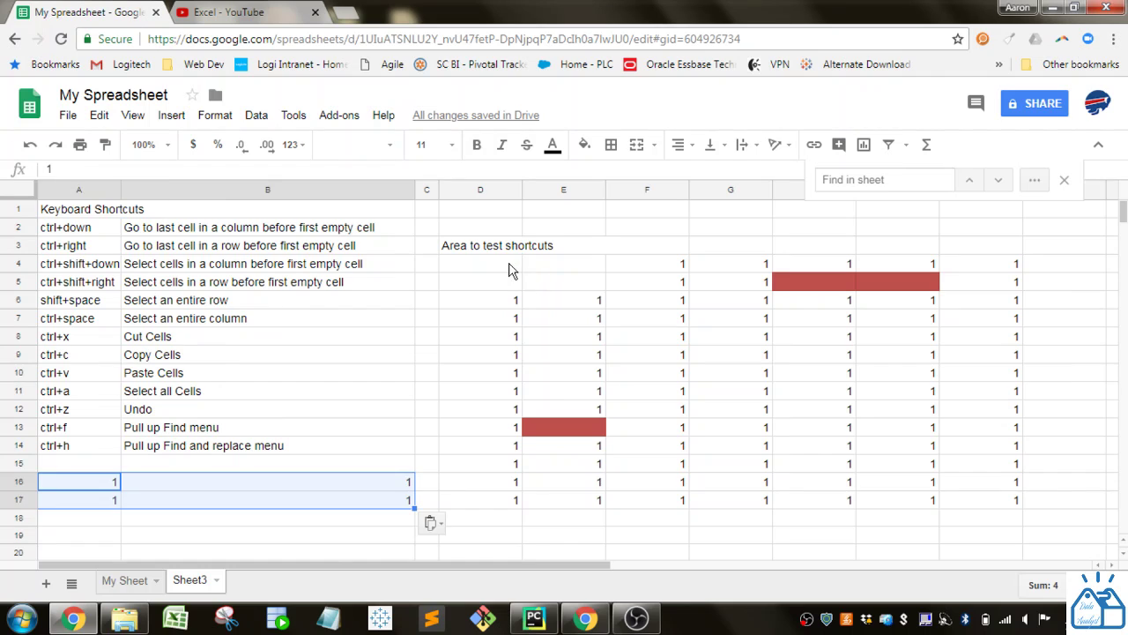
left_click_drag(512, 270, 536, 285)
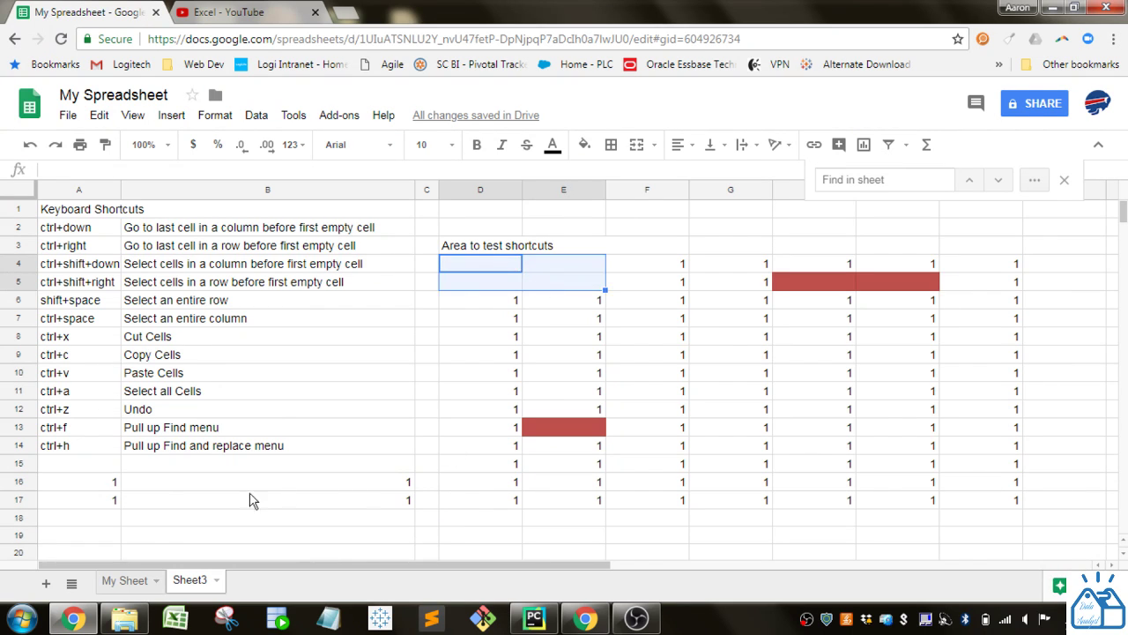
- Copy A16:B17 back into the test area at D4, and clear the contents of A16:B17
left_click_drag(102, 482, 367, 498)
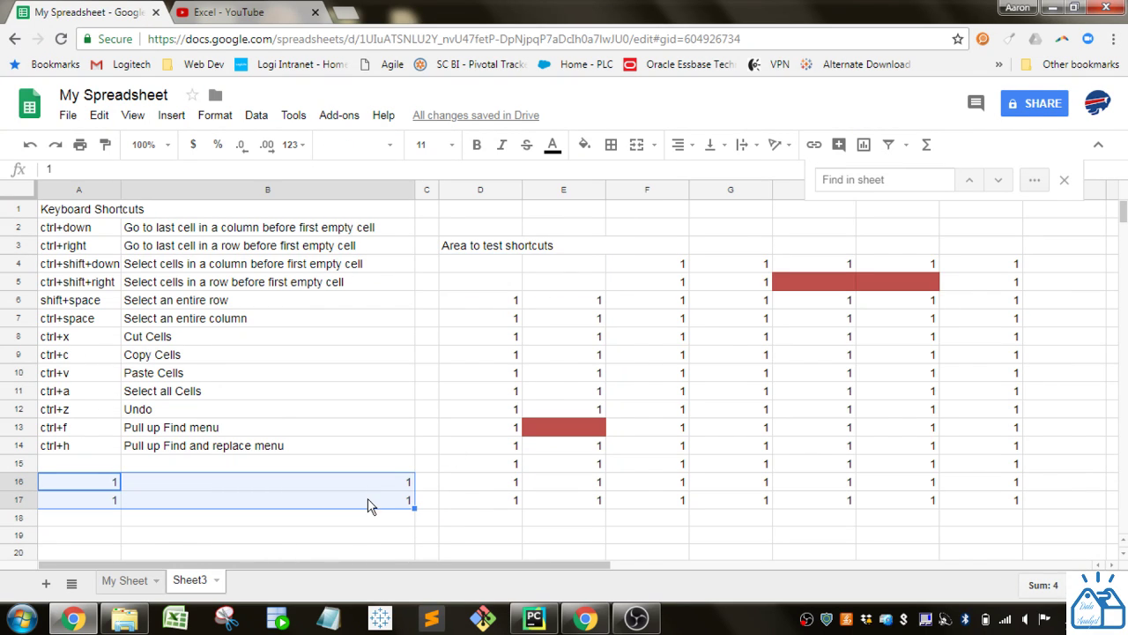
left_click(511, 269)
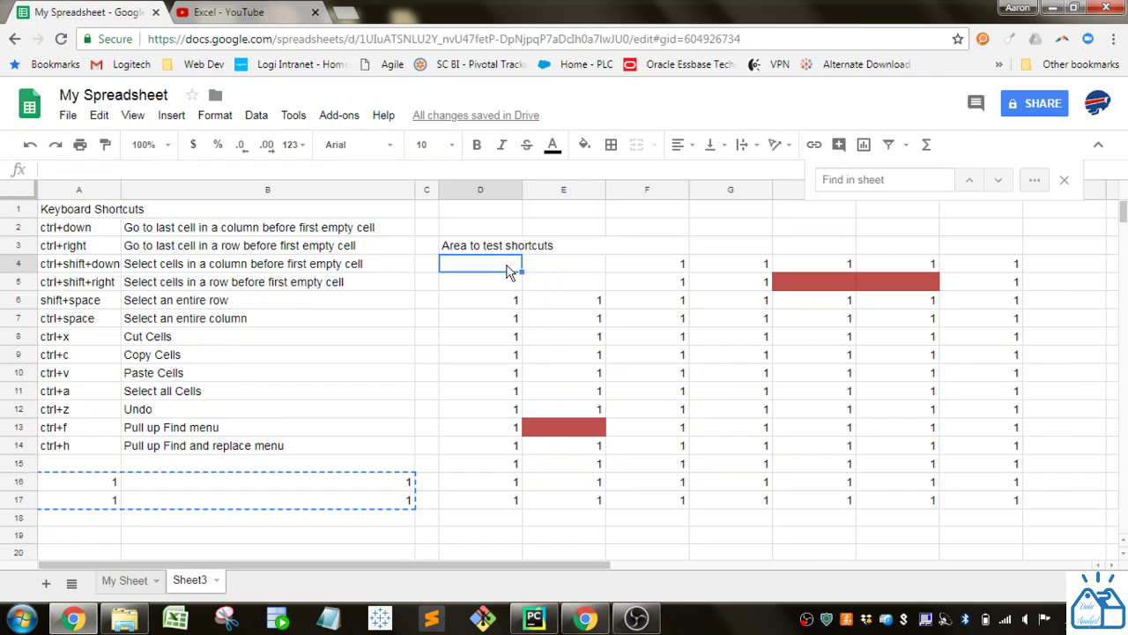
key("ctrl+v")
left_click_drag(97, 482, 202, 509)
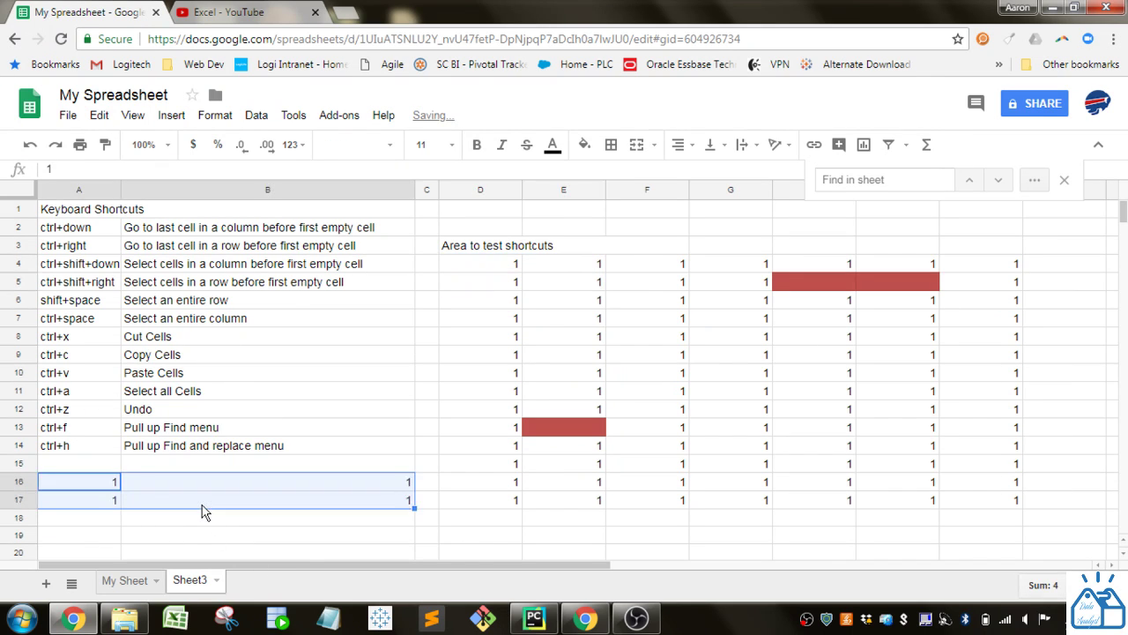
key("Delete")
- Paste a copy of D4:E5 at cell A16, and undo the paste
left_click_drag(499, 269, 549, 282)
key("ctrl+c")
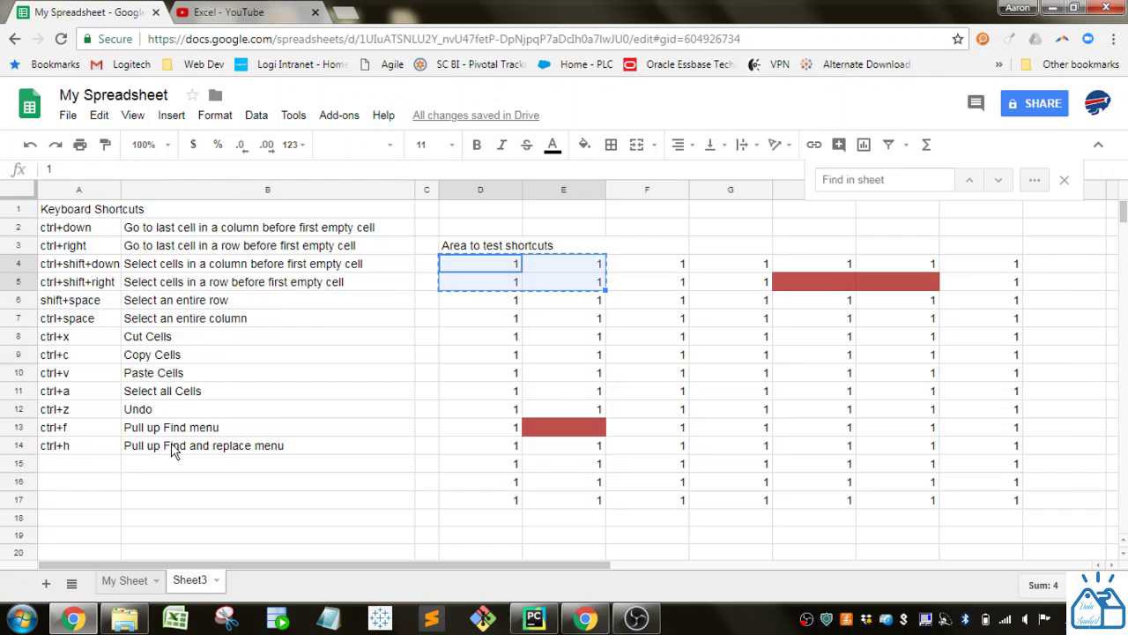
left_click(104, 487)
key("ctrl+v")
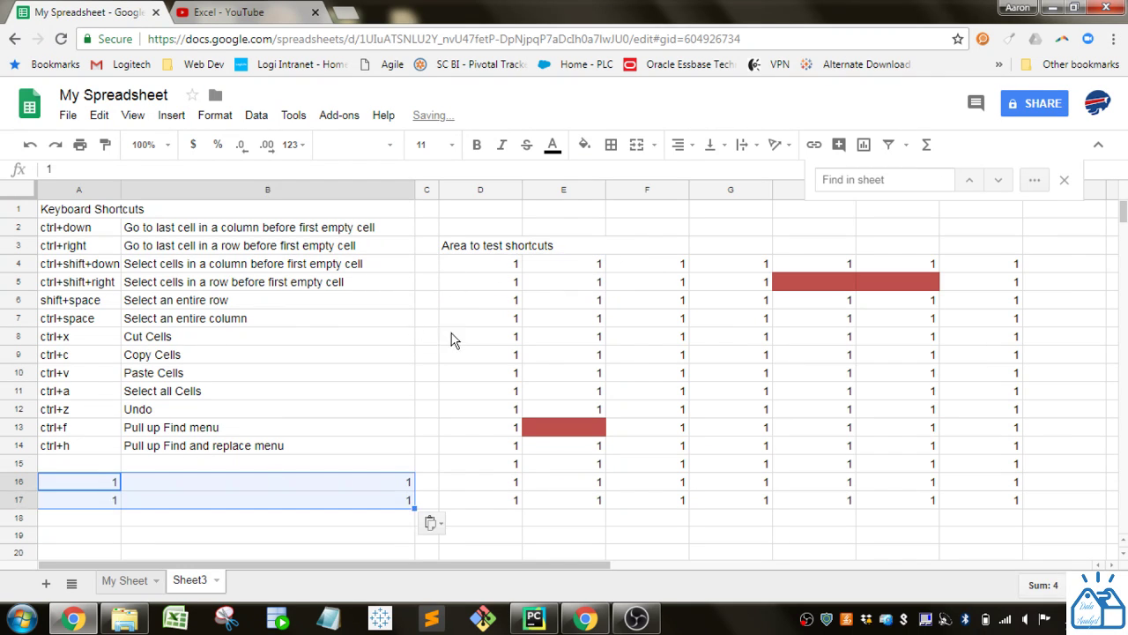
key("ctrl+z")
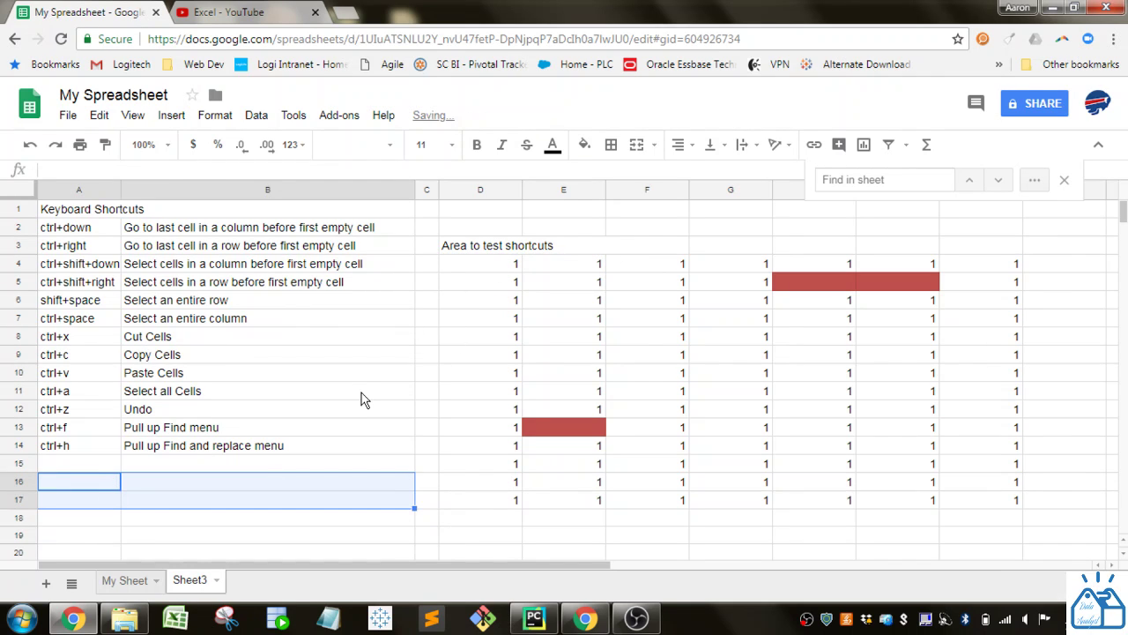
- Select the "Paste Cells" entry A10:B10, and select the whole shortcut list A1:B14 starting from cell A11
left_click(148, 397)
left_click_drag(103, 372, 155, 380)
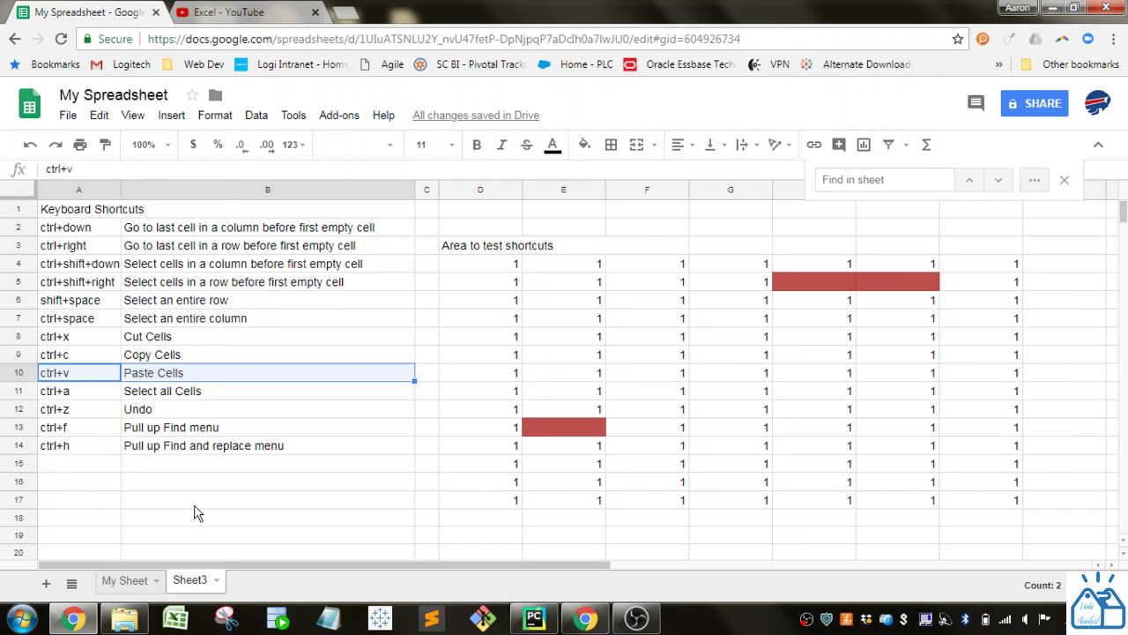
left_click(106, 393)
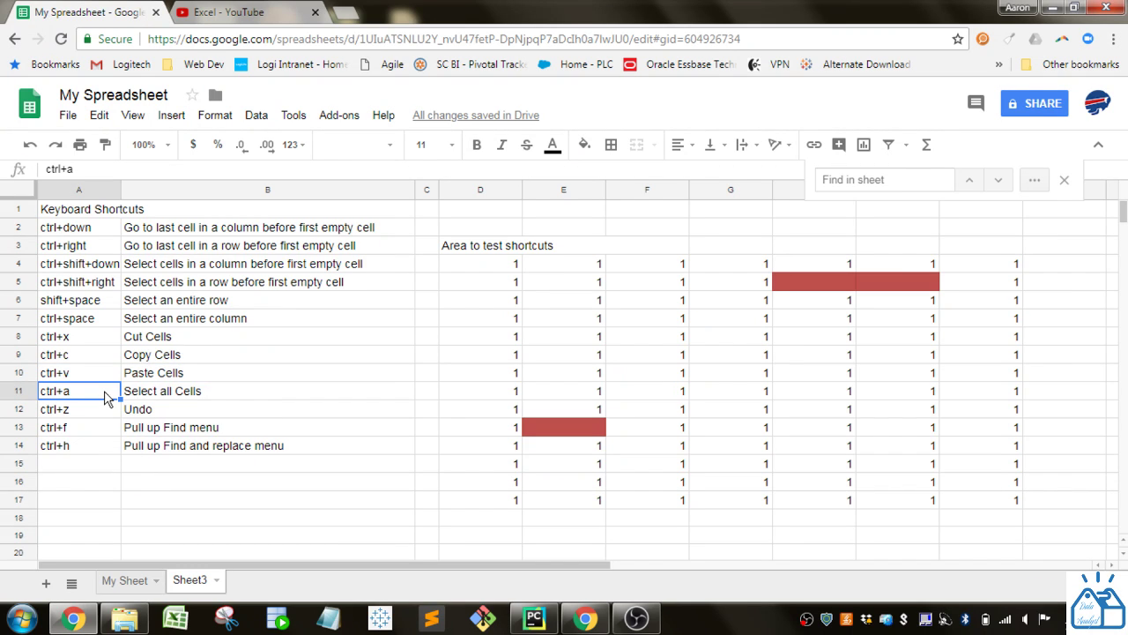
key("ctrl+a")
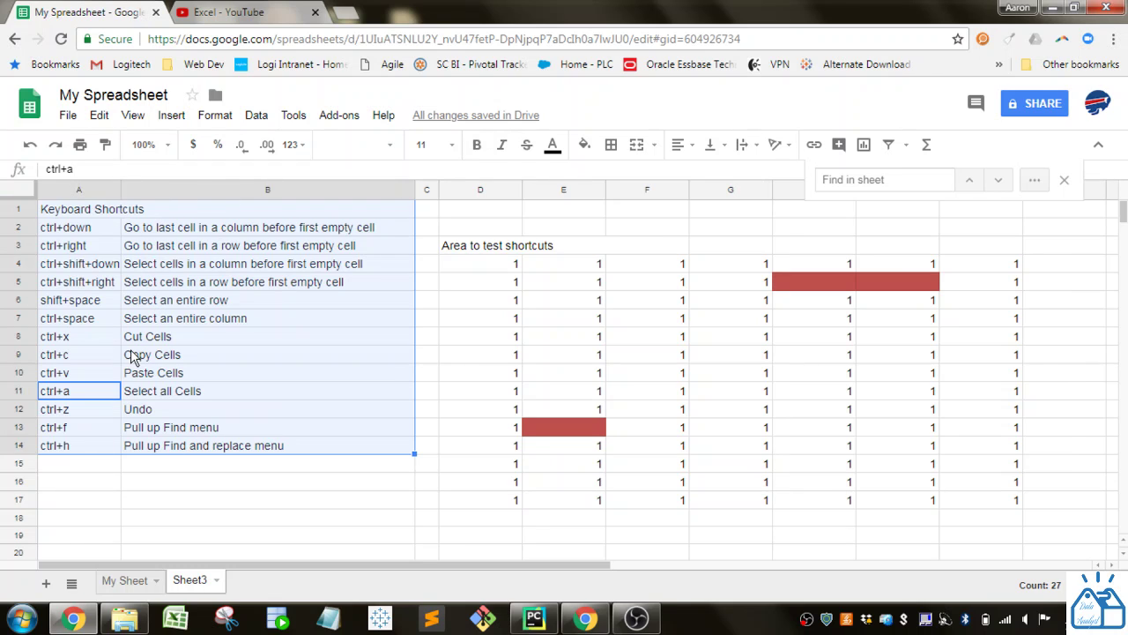
- Select the whole test area D3:J17 starting from E8, and select the entire sheet starting from empty cell A17
left_click(590, 337)
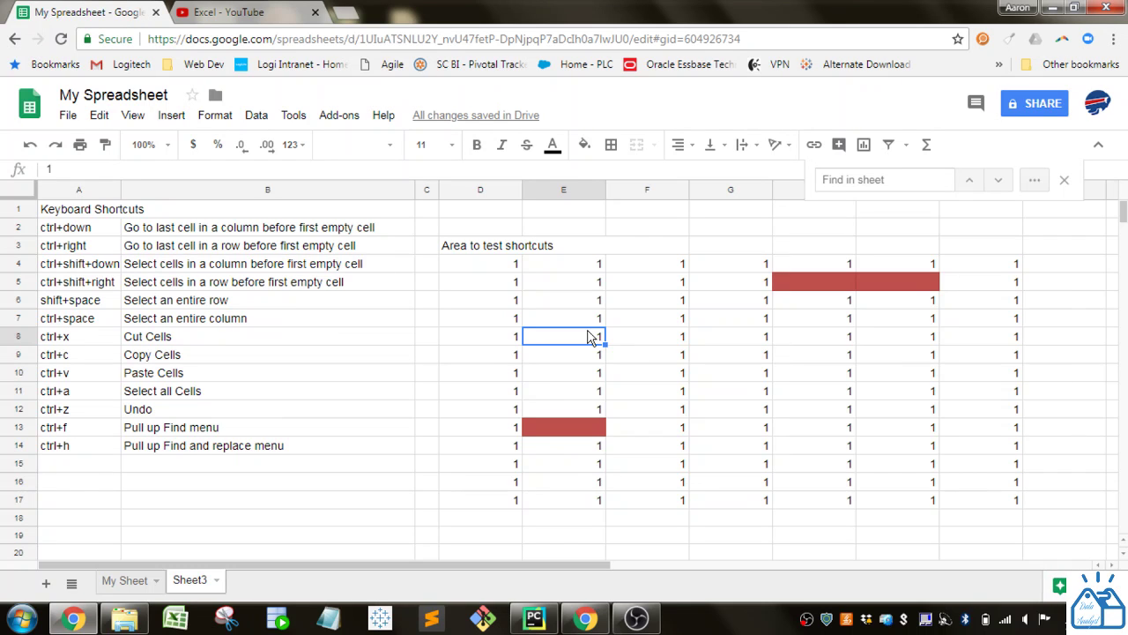
key("ctrl+a")
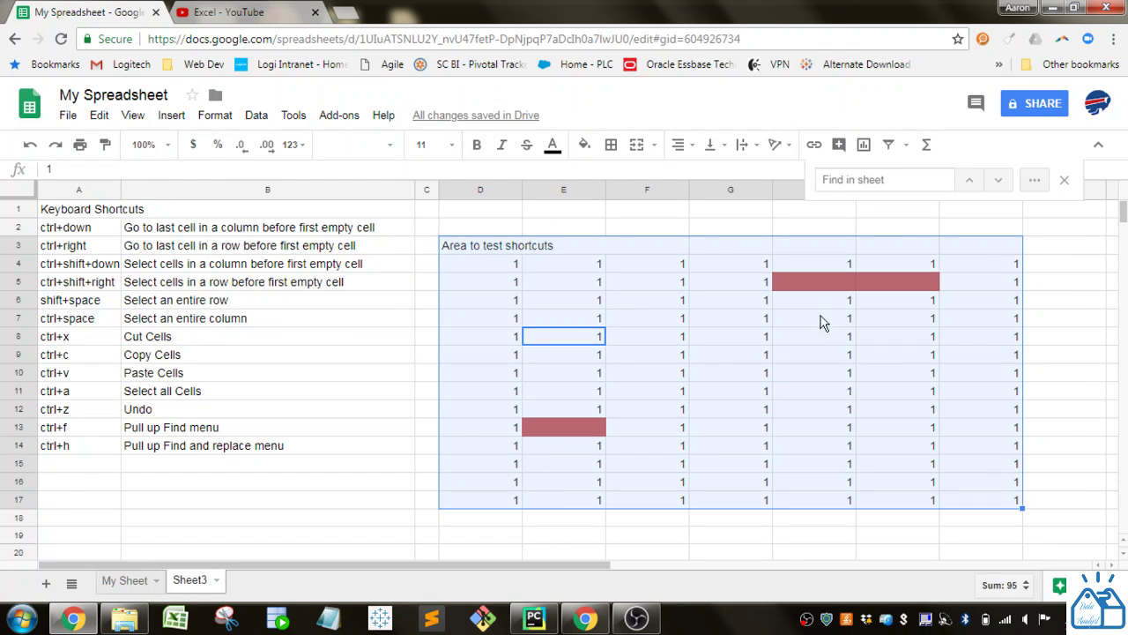
left_click(174, 508)
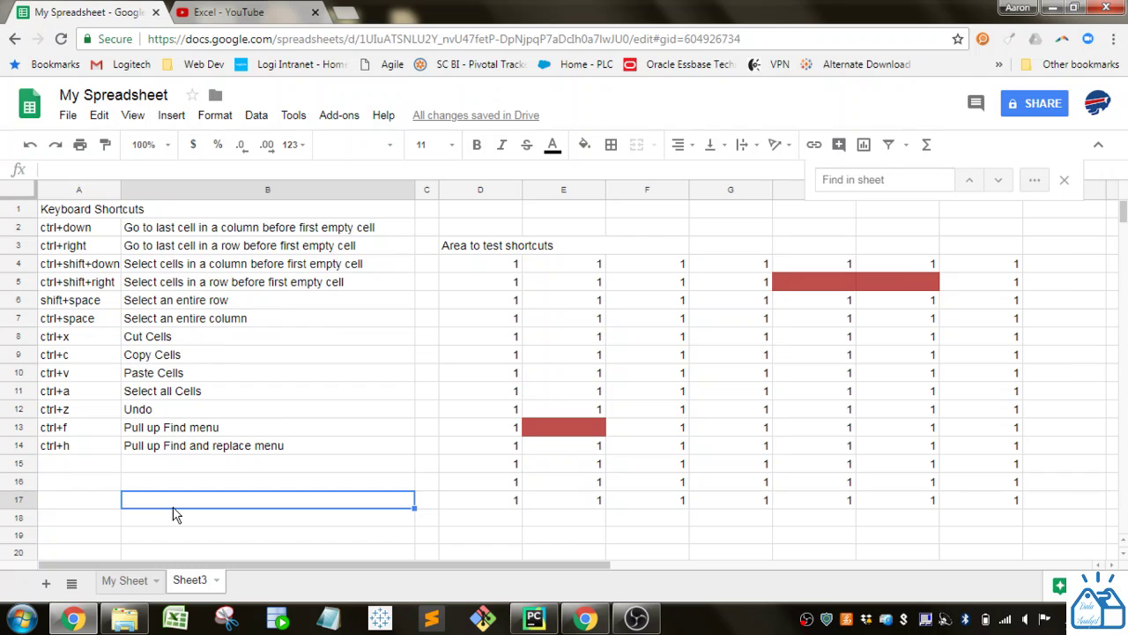
left_click(88, 503)
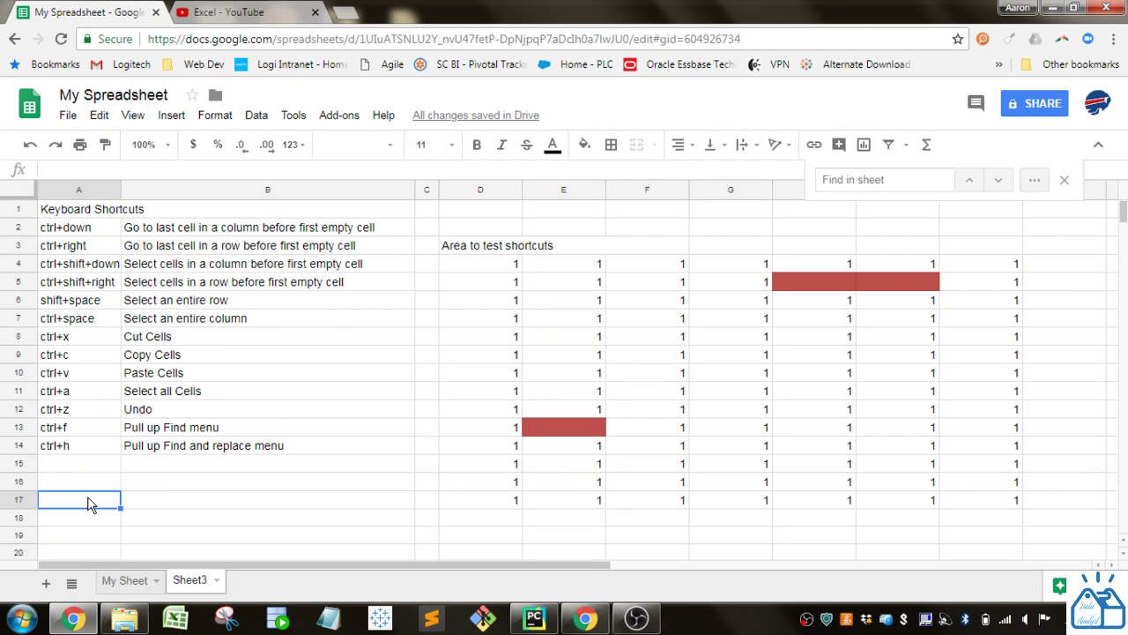
key("ctrl+a")
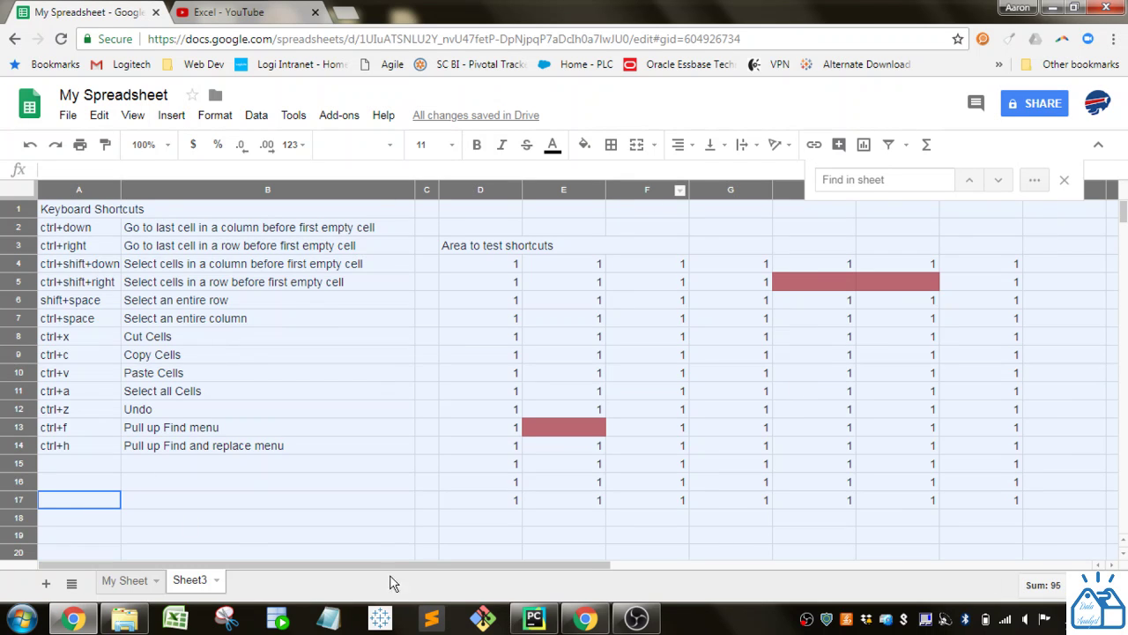
- Delete row 17 of the sheet, and undo the row deletion
left_click(272, 409)
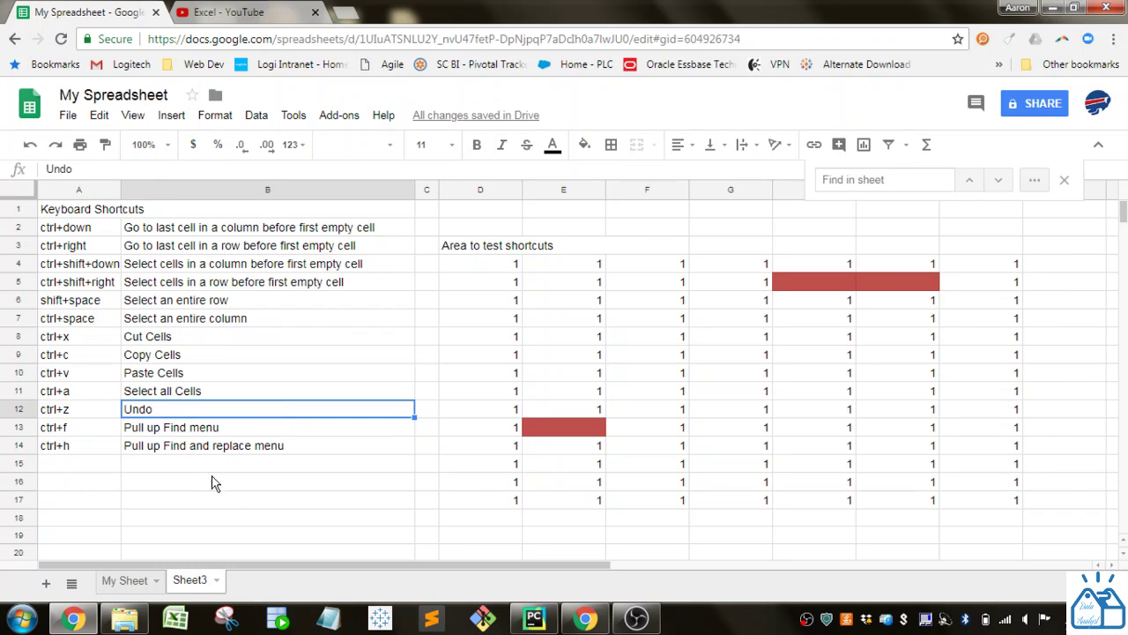
left_click(255, 500)
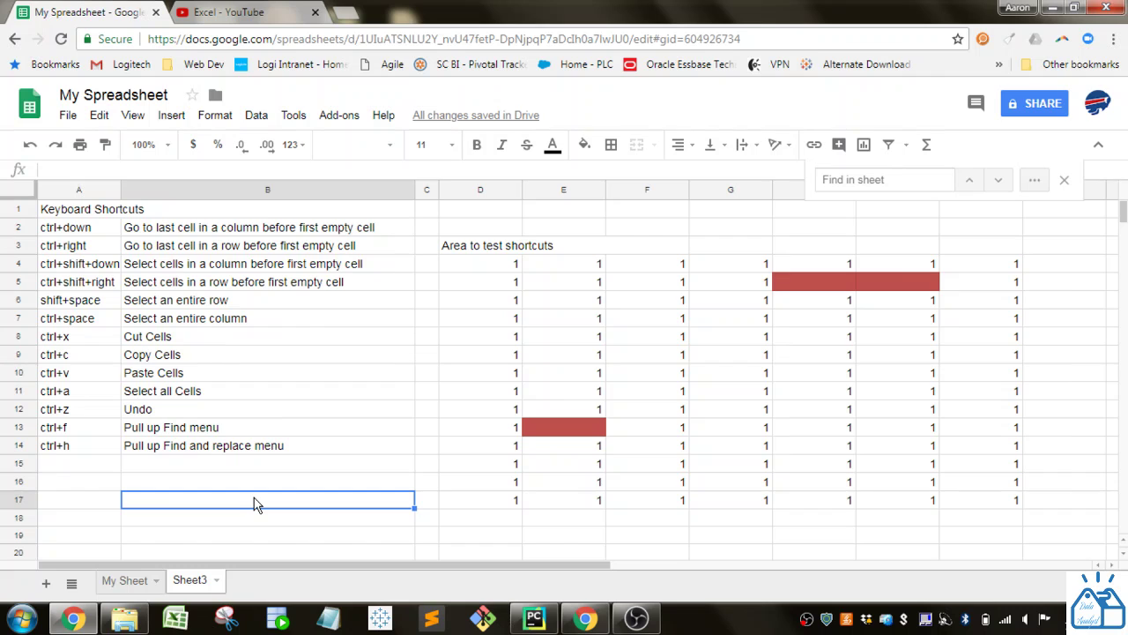
right_click(21, 500)
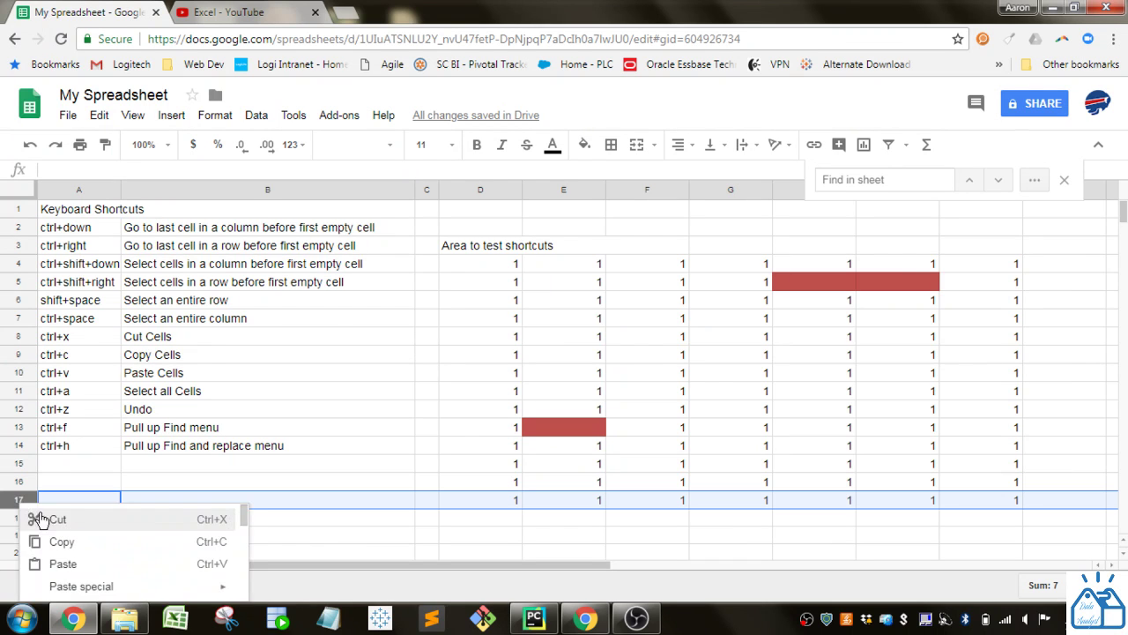
scroll(88, 520, "down", 3)
scroll(96, 534, "up", 3)
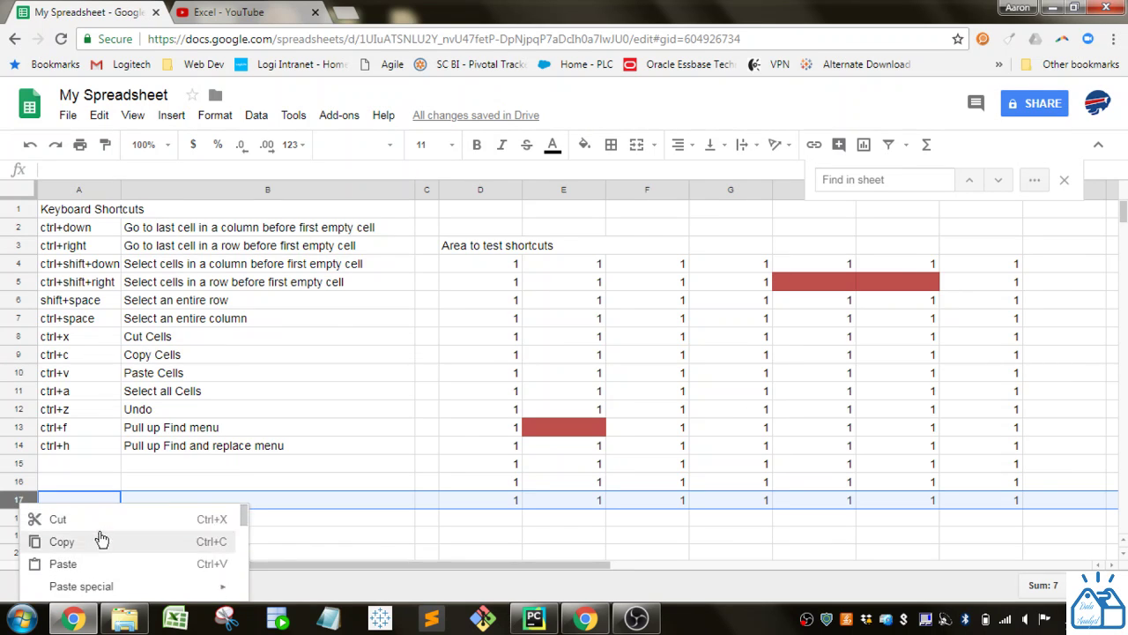
scroll(104, 540, "down", 3)
scroll(104, 546, "up", 2)
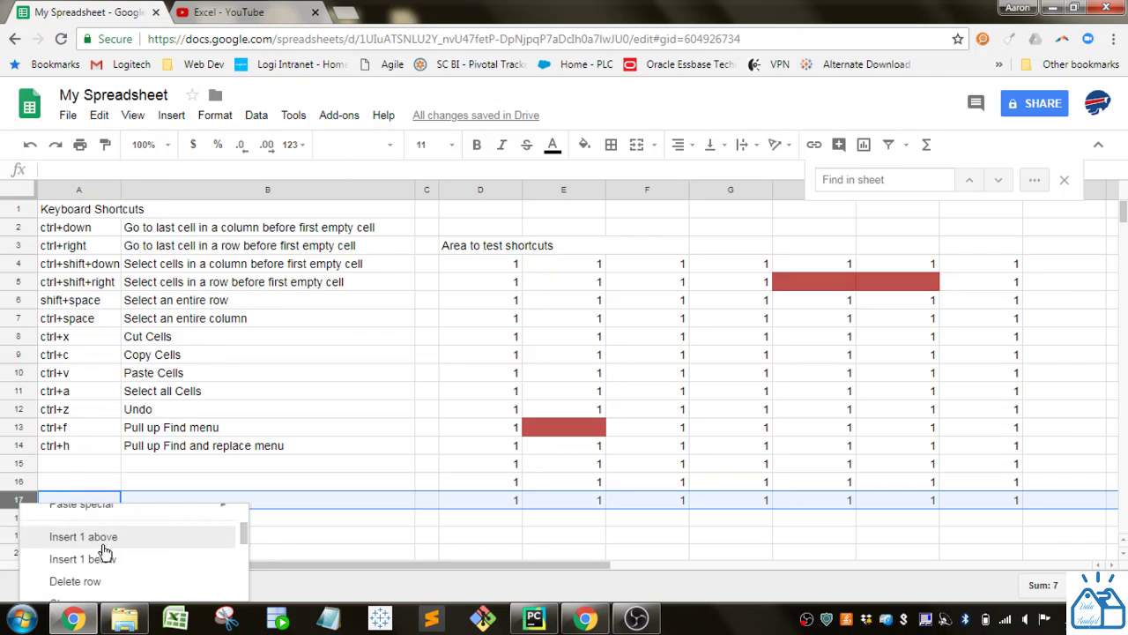
left_click(106, 581)
left_click(227, 505)
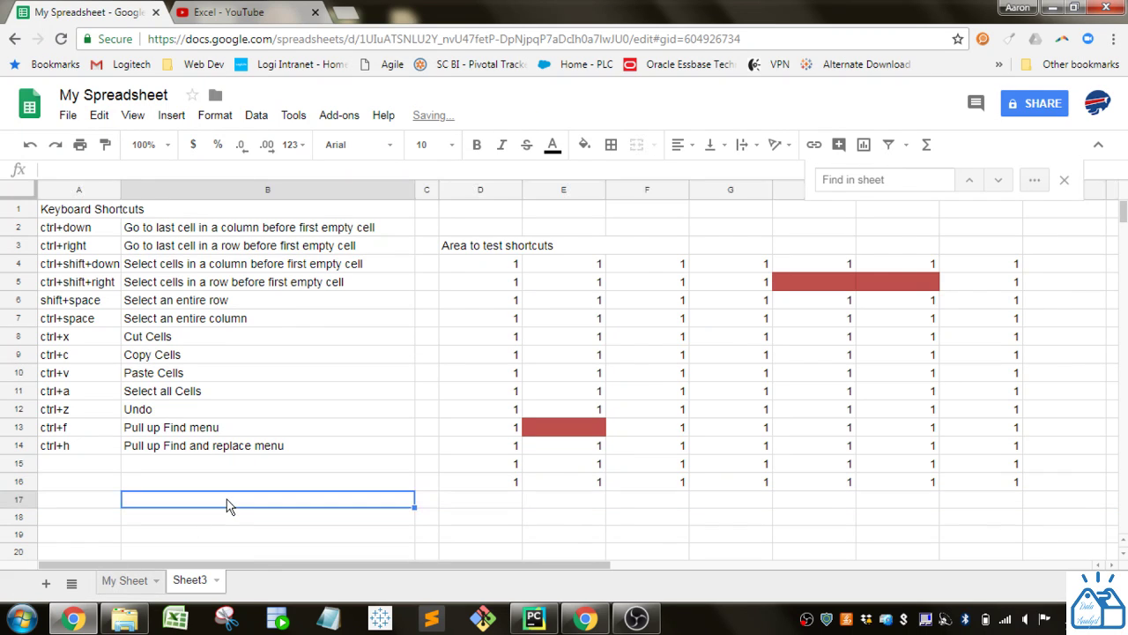
key("ctrl+z")
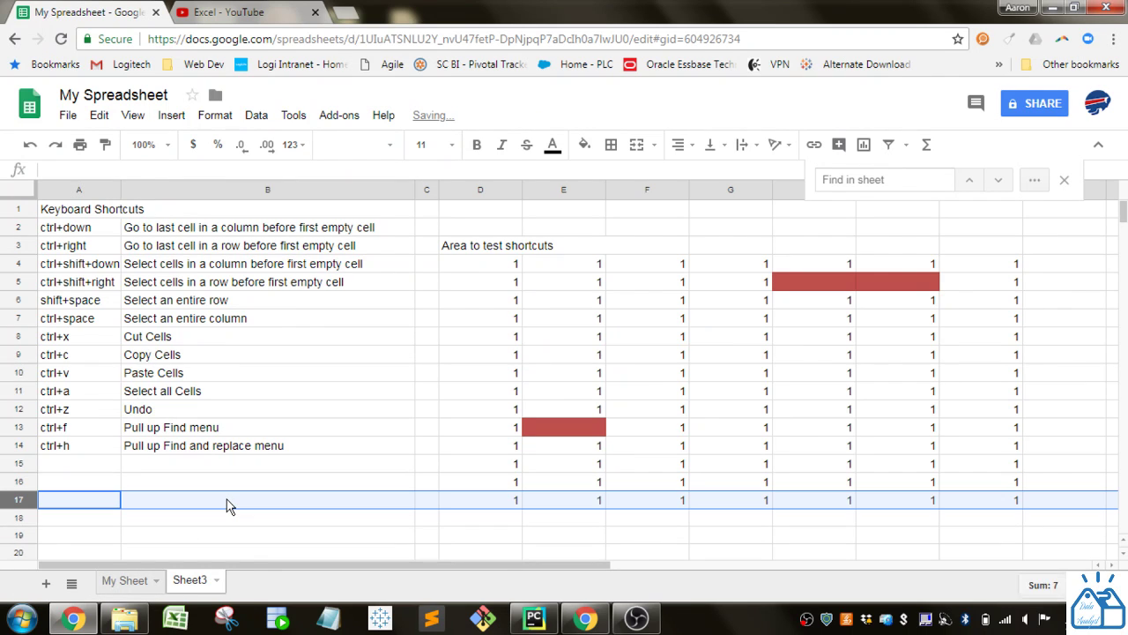
left_click(192, 483)
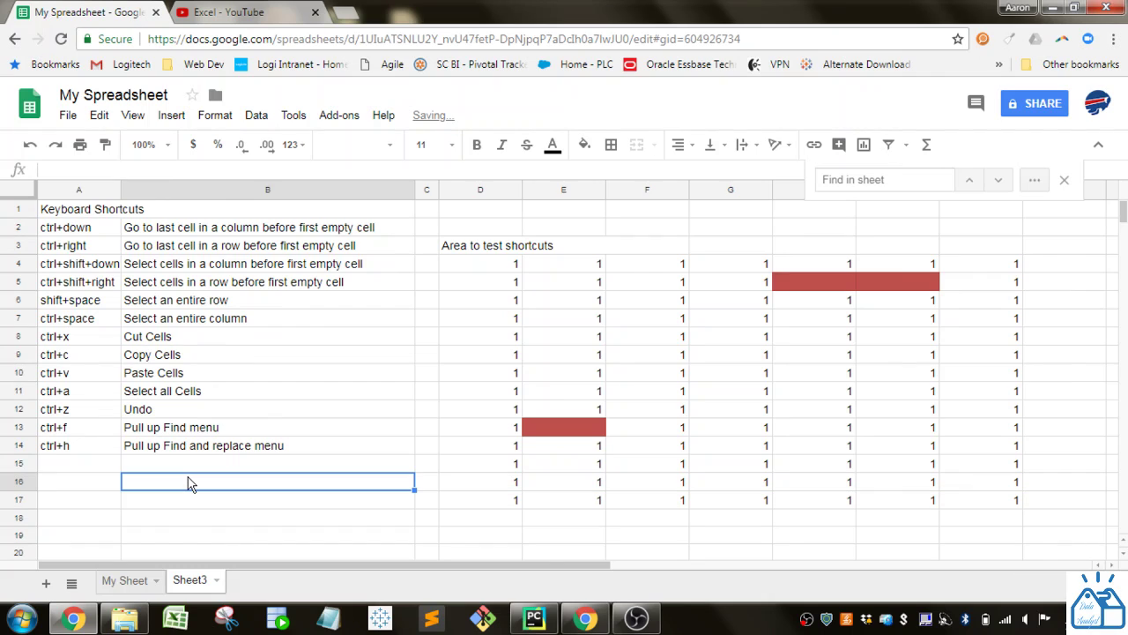
- From the "Pull up Find menu" entry in B13, bring up the find-in-sheet box and close it
left_click(212, 432)
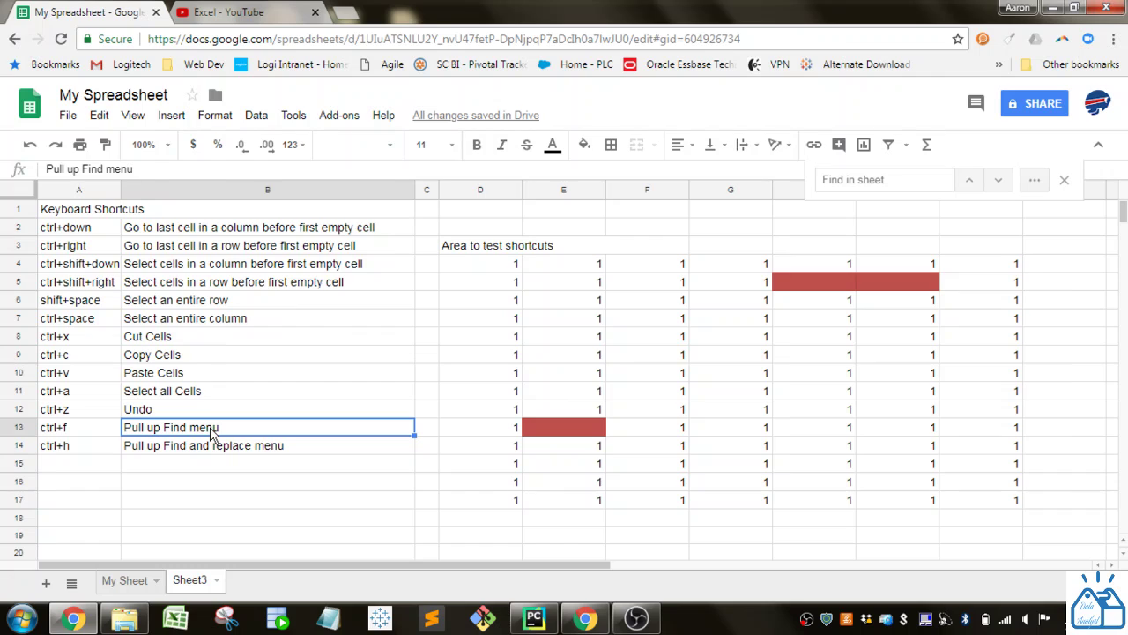
key("ctrl+f")
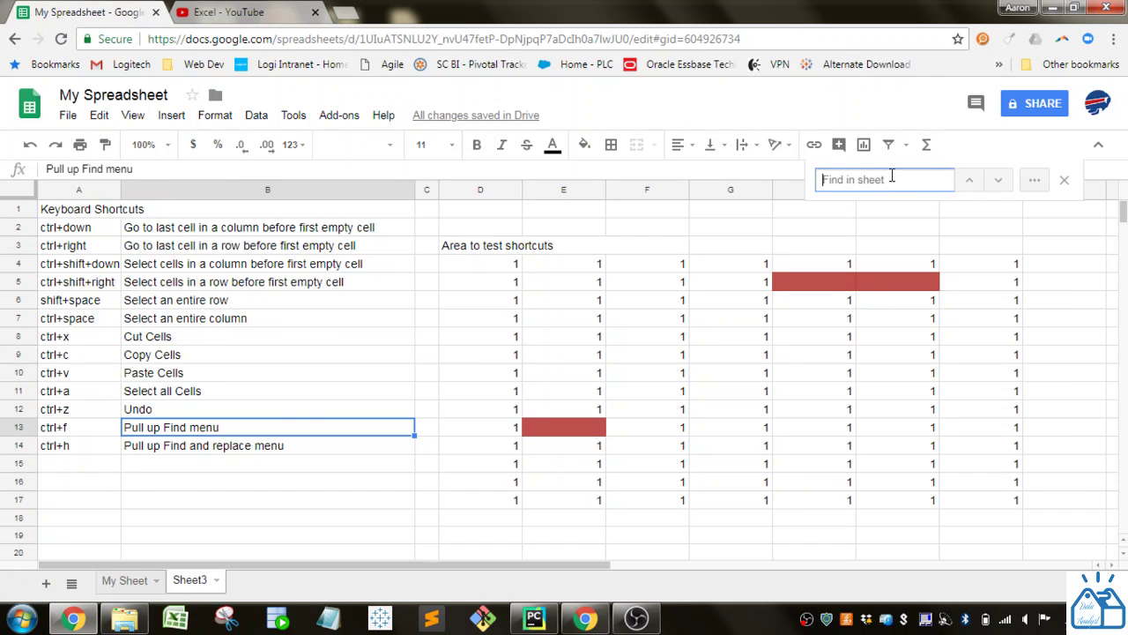
left_click(1064, 180)
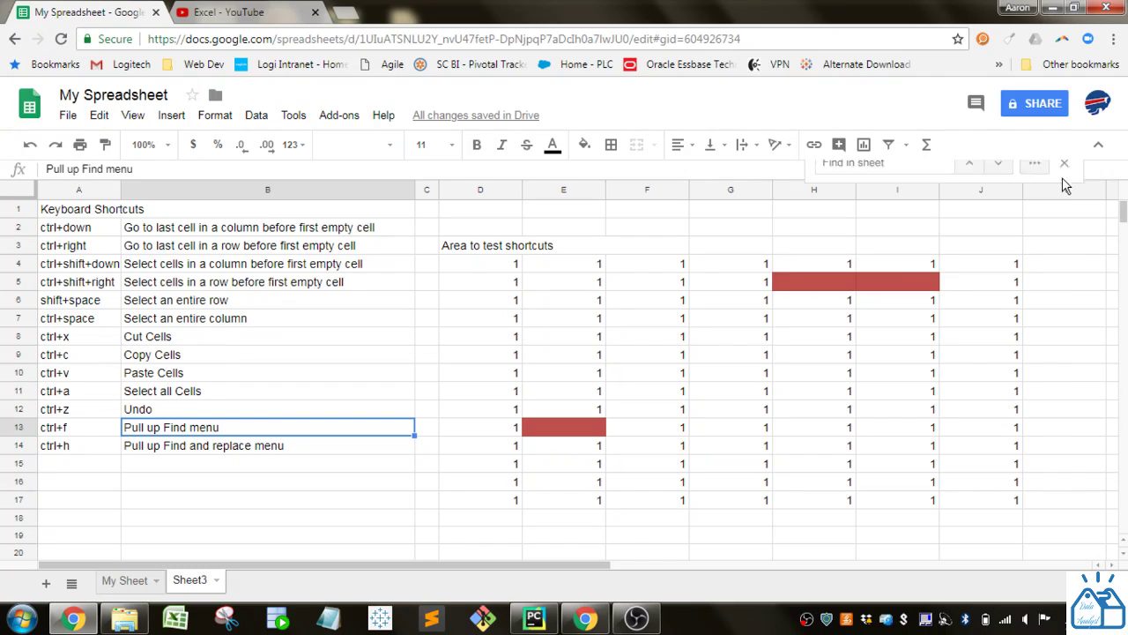
- From the "Pull up Find and replace menu" entry in B14, open the Find and replace dialog and close it
left_click(234, 447)
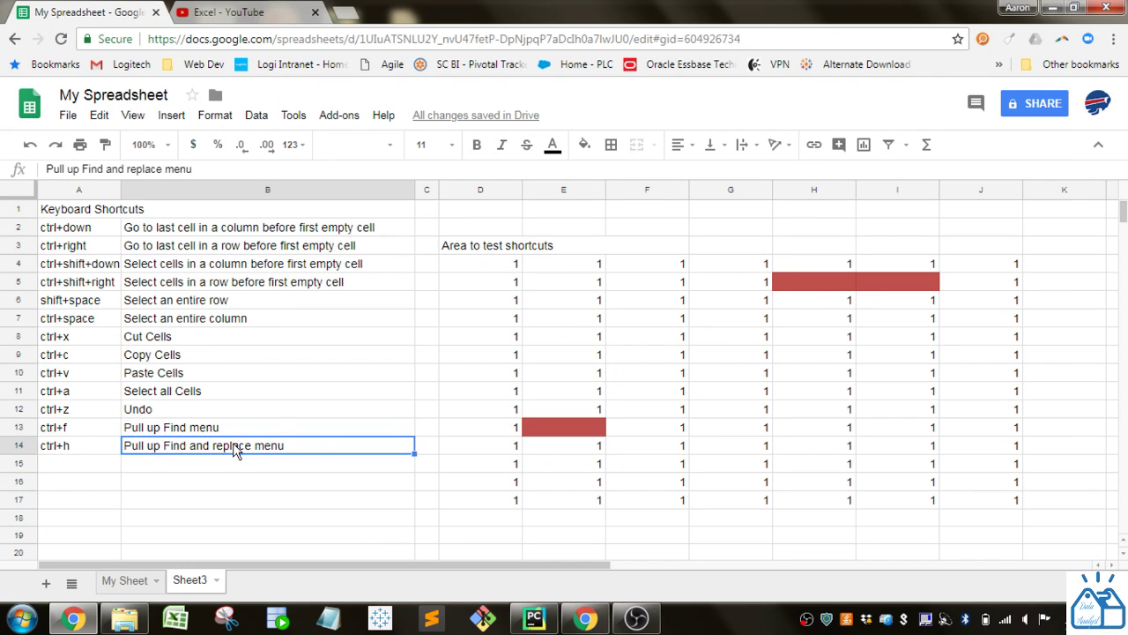
key("ctrl+h")
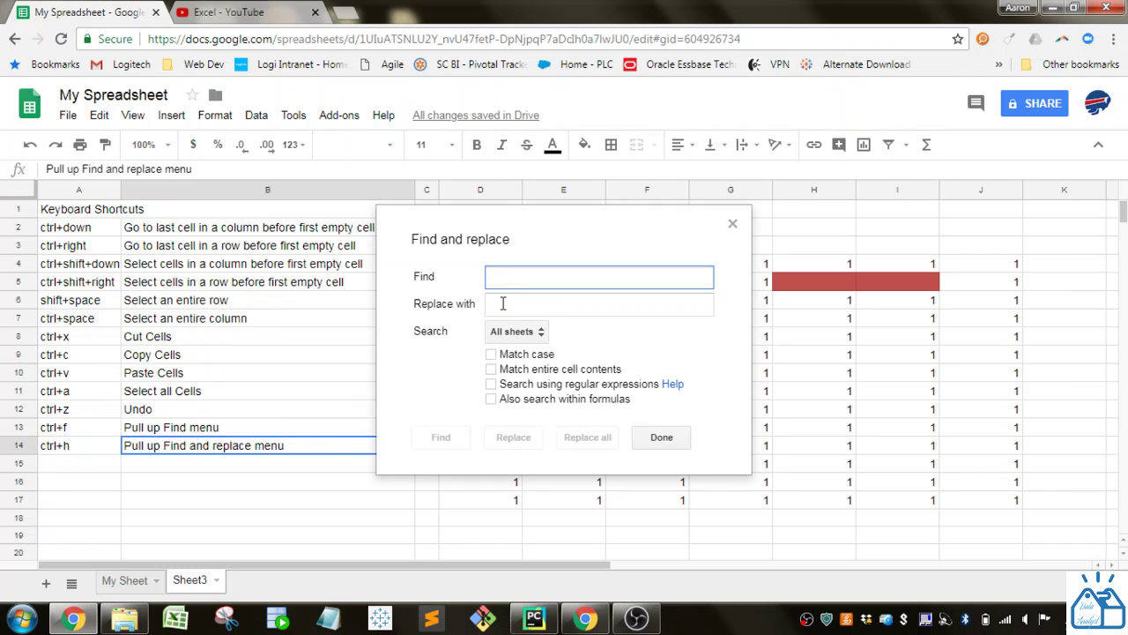
left_click(733, 224)
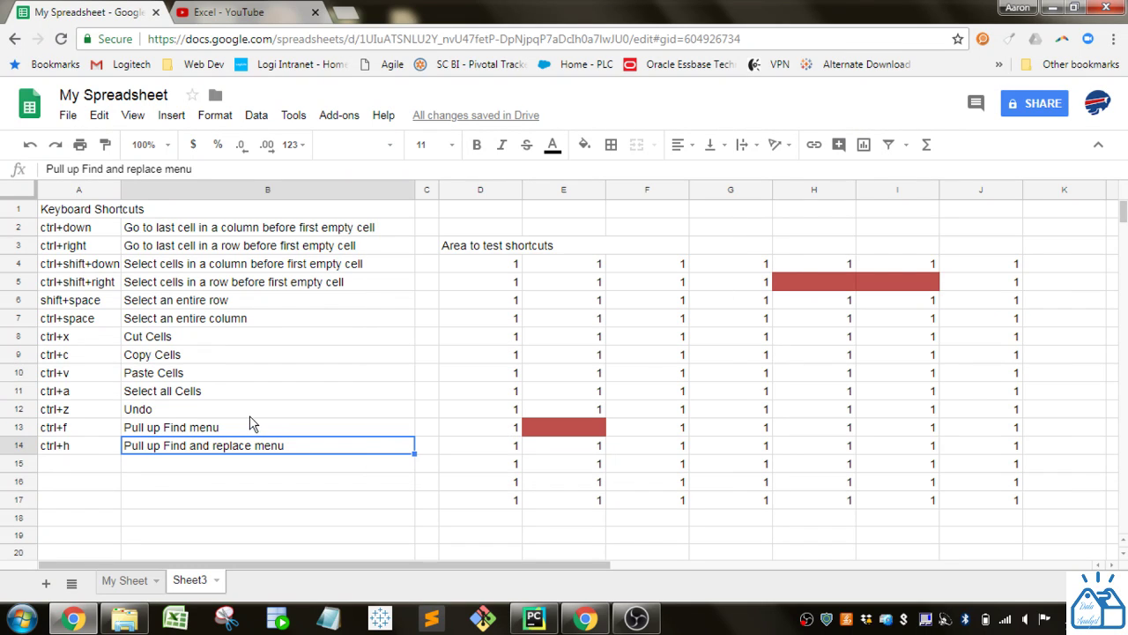